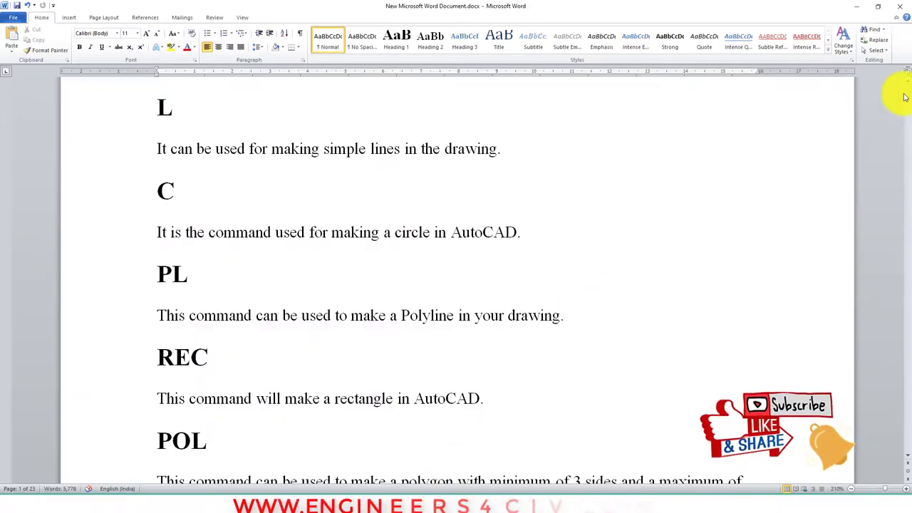
Scroll the Word command notes down to the DIM/TOLERANCE section.
{"action": "mouse_move", "coordinate": [905, 96]}
{"action": "left_mouse_down"}
{"action": "mouse_move", "coordinate": [909, 459]}
{"action": "mouse_move", "coordinate": [887, 64]}
{"action": "left_mouse_up"}
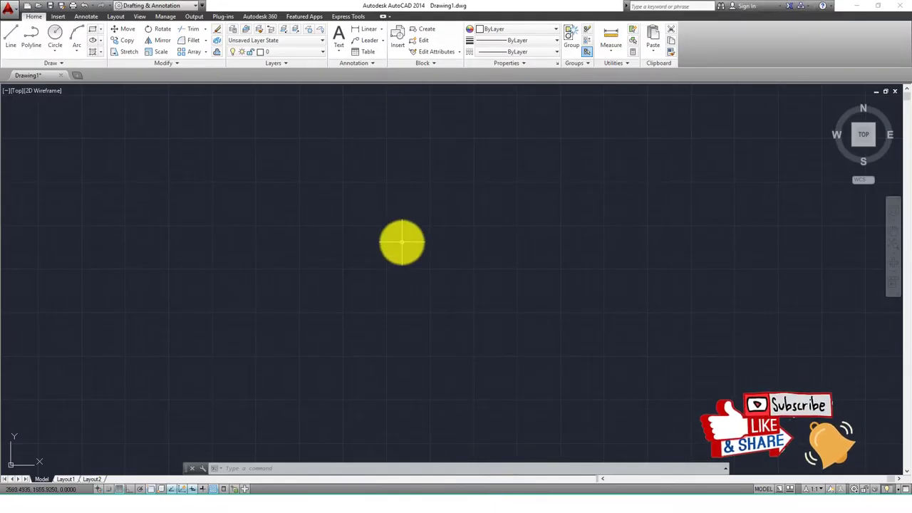
Start the LINE command in the blank Drawing1 and zoom the view out.
{"action": "key", "text": "Return"}
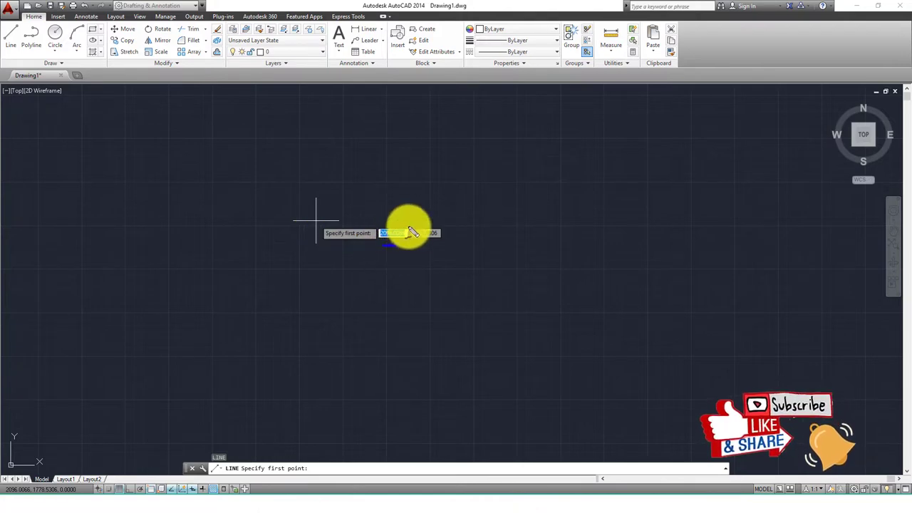
{"action": "mouse_move", "coordinate": [404, 220]}
{"action": "left_mouse_down"}
{"action": "mouse_move", "coordinate": [390, 246]}
{"action": "mouse_move", "coordinate": [431, 255]}
{"action": "left_mouse_up"}
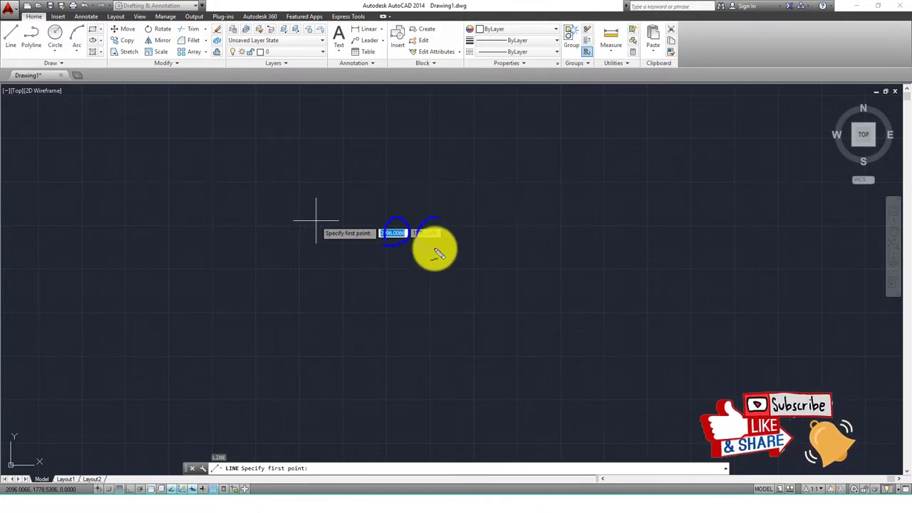
{"action": "mouse_move", "coordinate": [28, 409]}
{"action": "left_mouse_down"}
{"action": "mouse_move", "coordinate": [7, 453]}
{"action": "mouse_move", "coordinate": [10, 434]}
{"action": "left_mouse_up"}
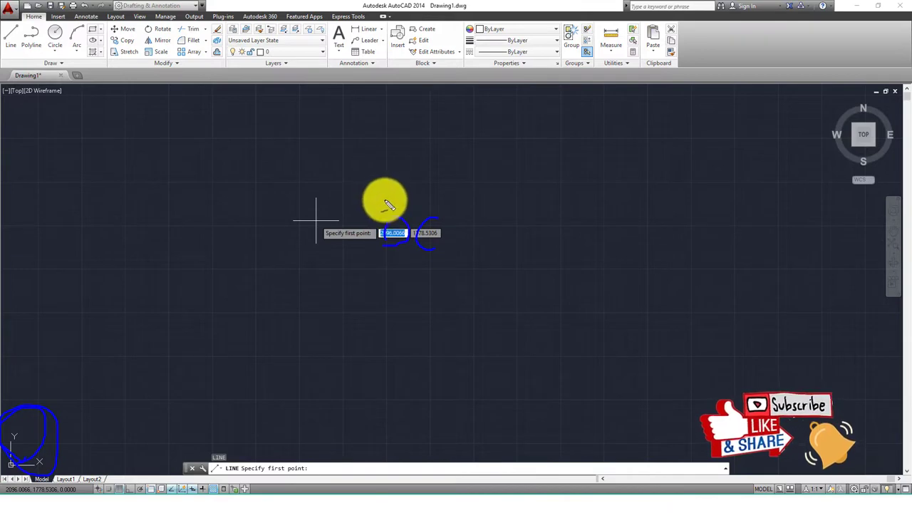
{"action": "mouse_move", "coordinate": [381, 201]}
{"action": "left_mouse_down"}
{"action": "mouse_move", "coordinate": [405, 217]}
{"action": "mouse_move", "coordinate": [431, 213]}
{"action": "left_mouse_up"}
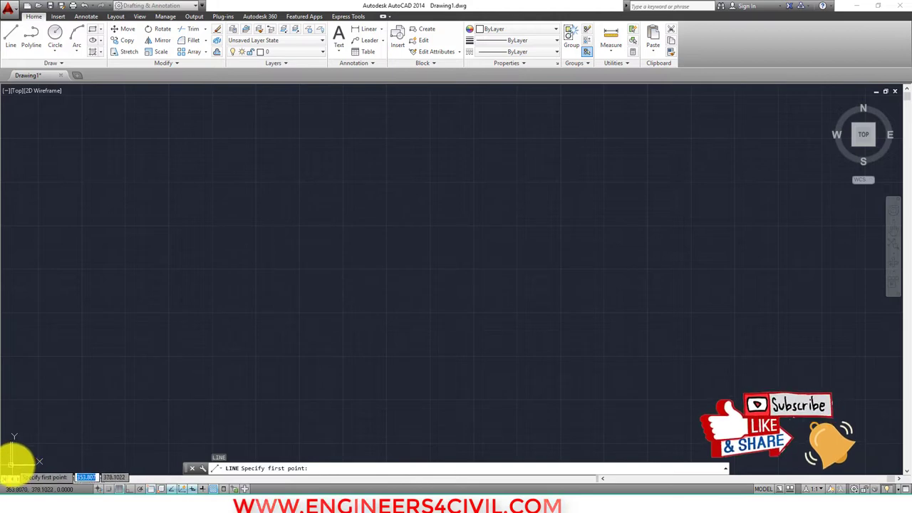
{"action": "scroll", "coordinate": [207, 271], "scroll_direction": "down", "scroll_amount": 6}
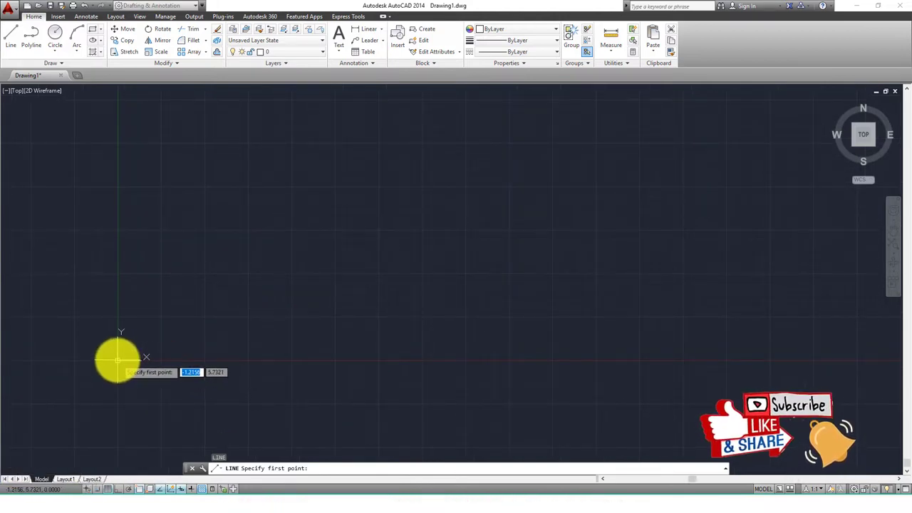
{"action": "scroll", "coordinate": [138, 346], "scroll_direction": "down", "scroll_amount": 5}
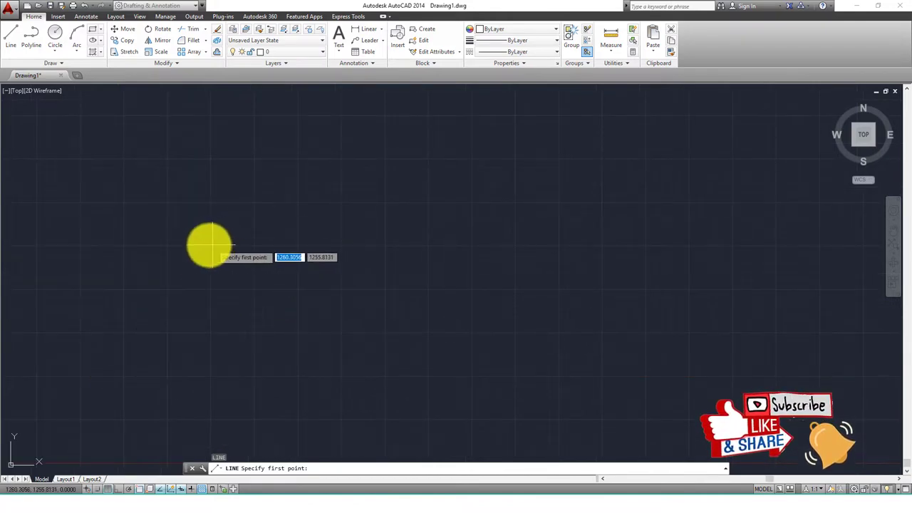
Draw seven connected line segments: a long diagonal, the four-sided outline, and a zigzag rightward.
{"action": "left_click", "coordinate": [207, 245]}
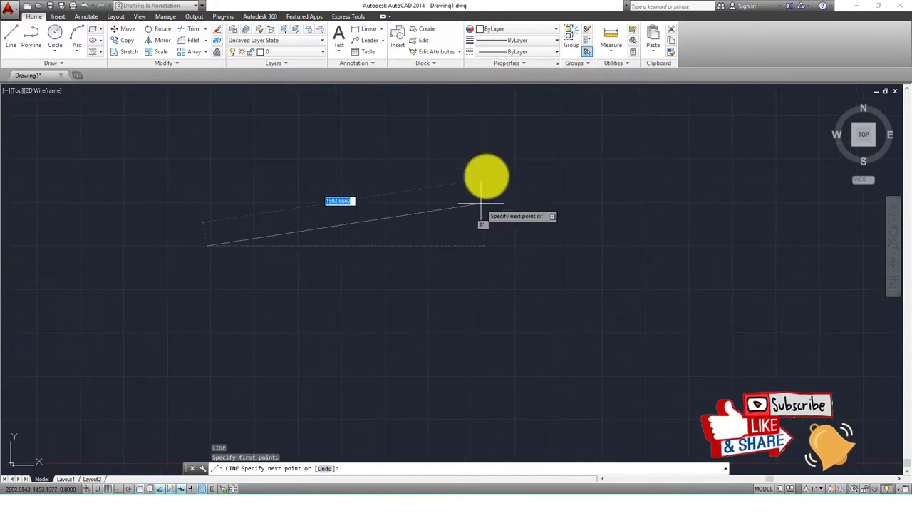
{"action": "left_click", "coordinate": [475, 146]}
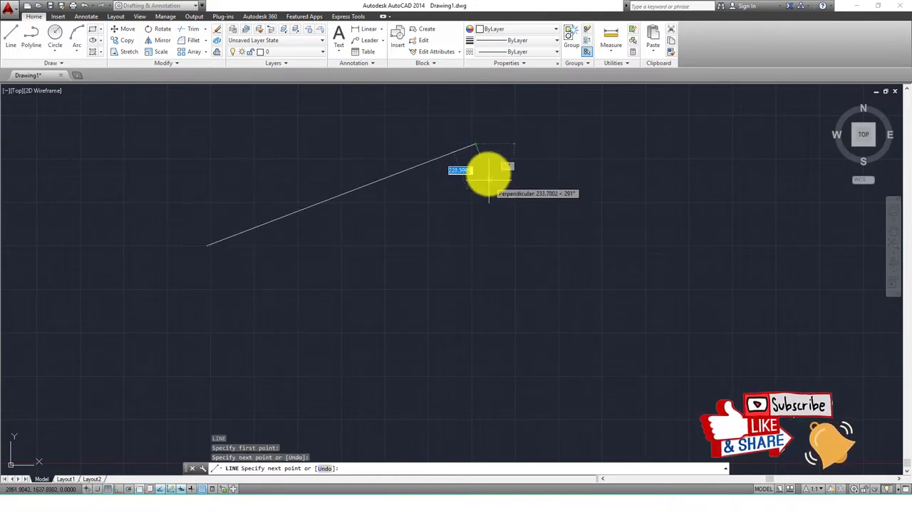
{"action": "left_click", "coordinate": [475, 349]}
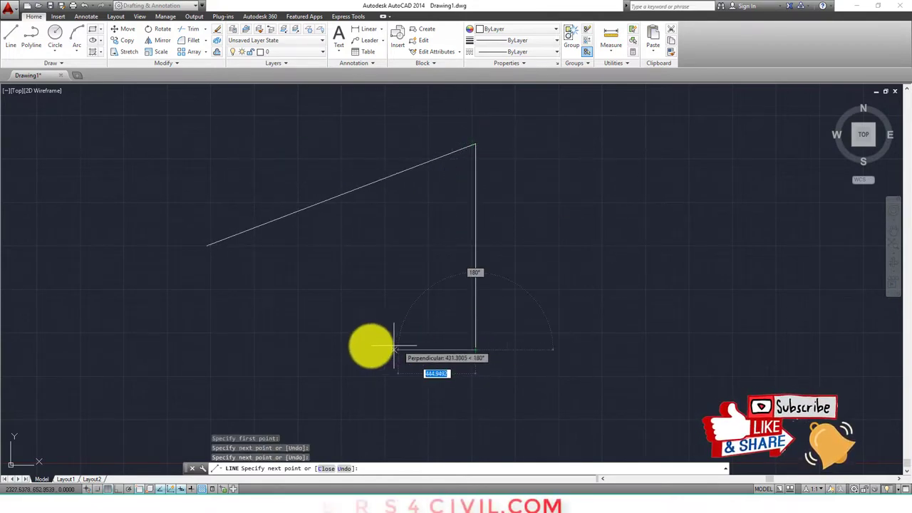
{"action": "left_click", "coordinate": [121, 370]}
{"action": "left_click", "coordinate": [98, 153]}
{"action": "left_click", "coordinate": [290, 139]}
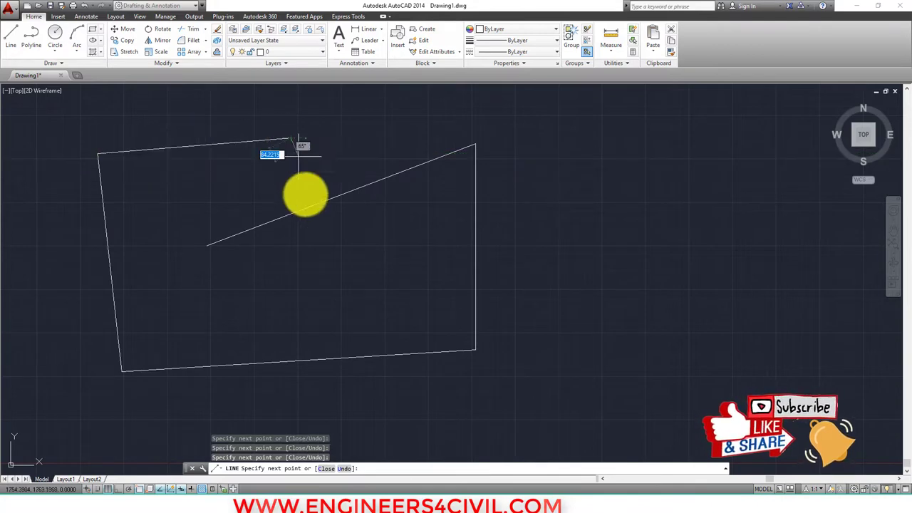
{"action": "left_click", "coordinate": [324, 292]}
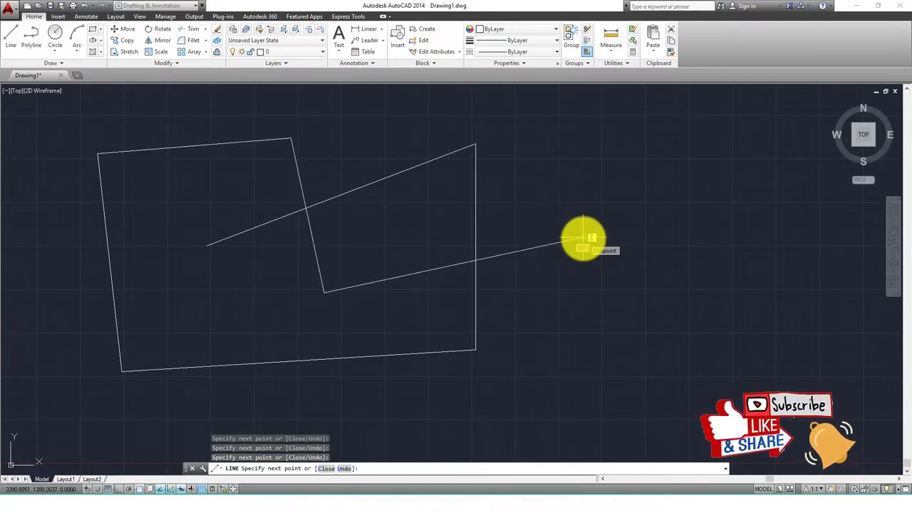
{"action": "left_click", "coordinate": [583, 238]}
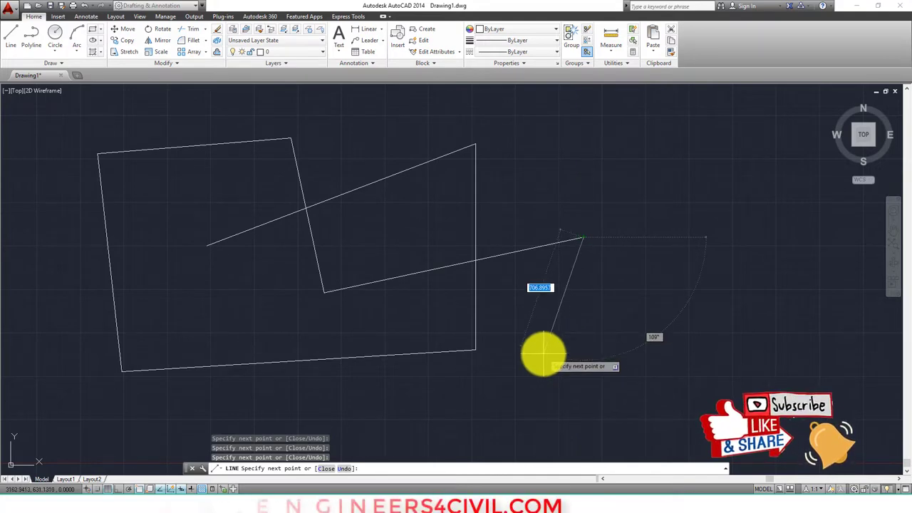
{"action": "key", "text": "Escape"}
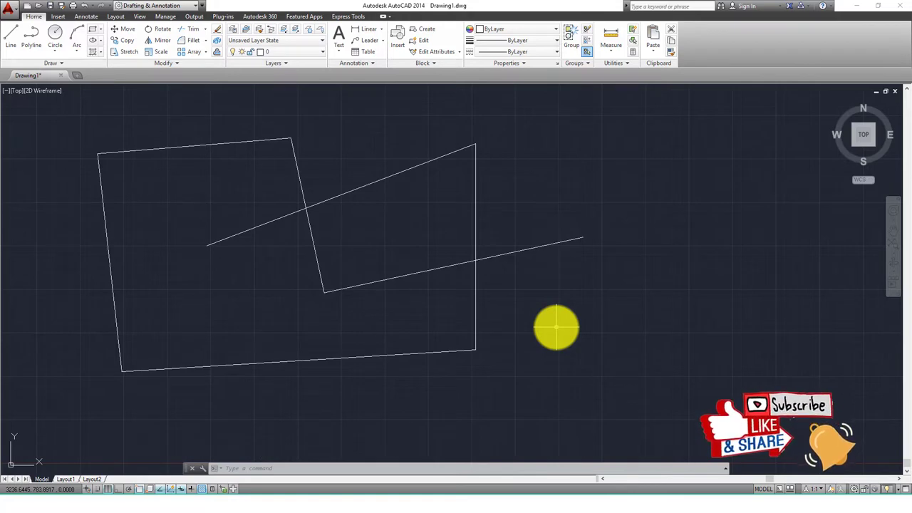
Draw a crossed triangular line chain of six points on the right side.
{"action": "type", "text": "l"}
{"action": "key", "text": "Return"}
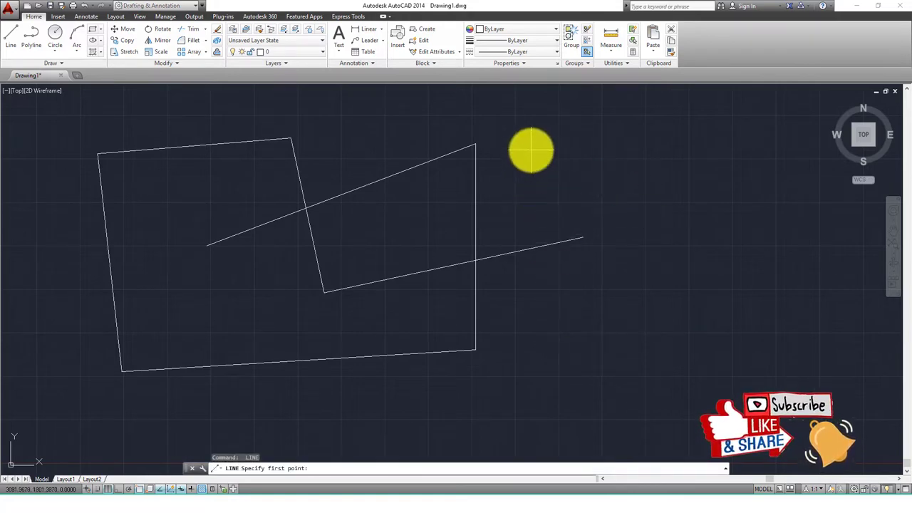
{"action": "left_click", "coordinate": [530, 150]}
{"action": "left_click", "coordinate": [690, 219]}
{"action": "left_click", "coordinate": [598, 409]}
{"action": "left_click", "coordinate": [514, 224]}
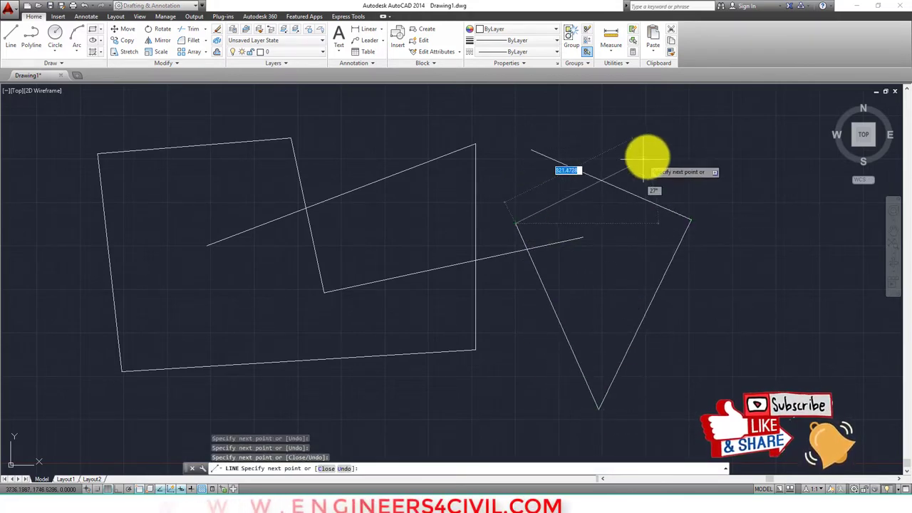
{"action": "left_click", "coordinate": [647, 157]}
{"action": "left_click", "coordinate": [709, 346]}
{"action": "key", "text": "Return"}
{"action": "type", "text": "L"}
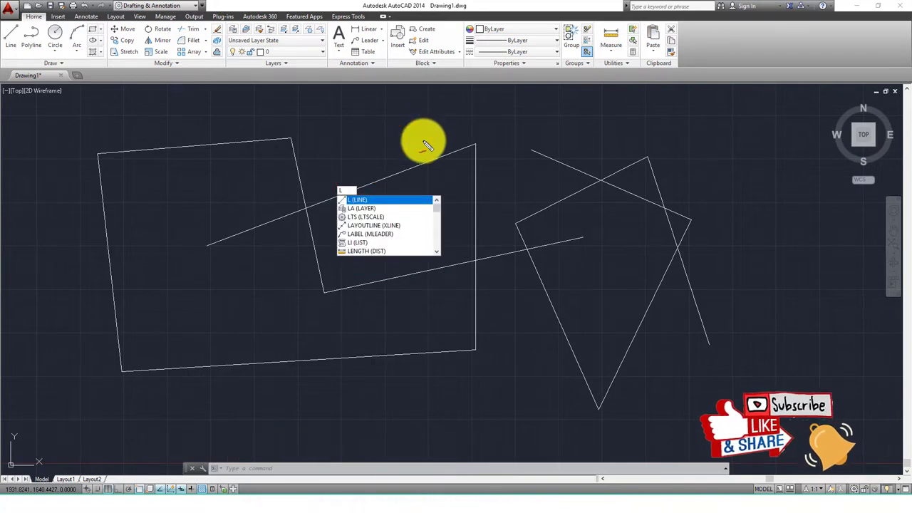
Repeat LINE to draw a seven-point hook-shaped open outline inside the left quadrilateral.
{"action": "key", "text": "Escape"}
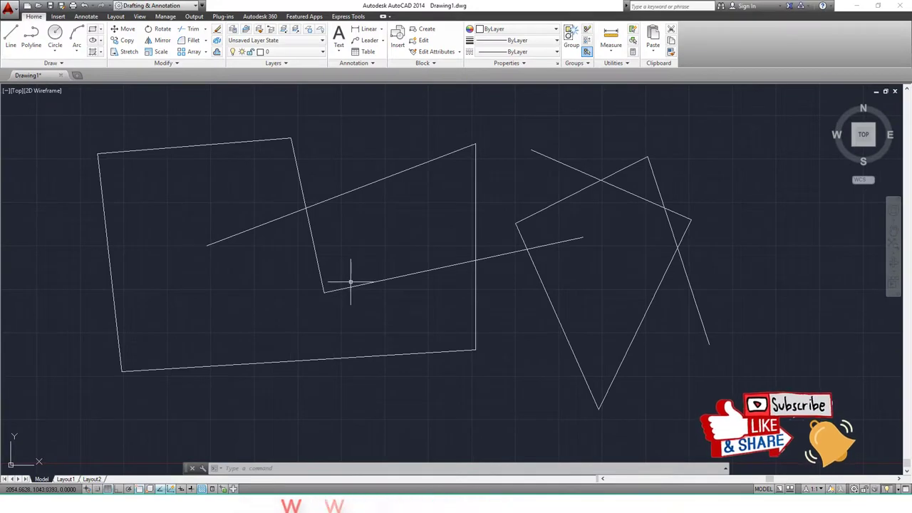
{"action": "type", "text": "l"}
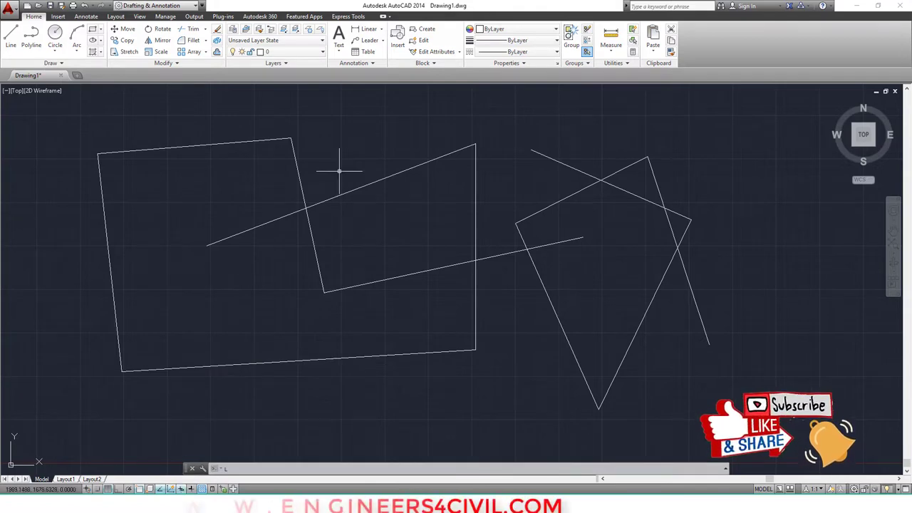
{"action": "type", "text": "l"}
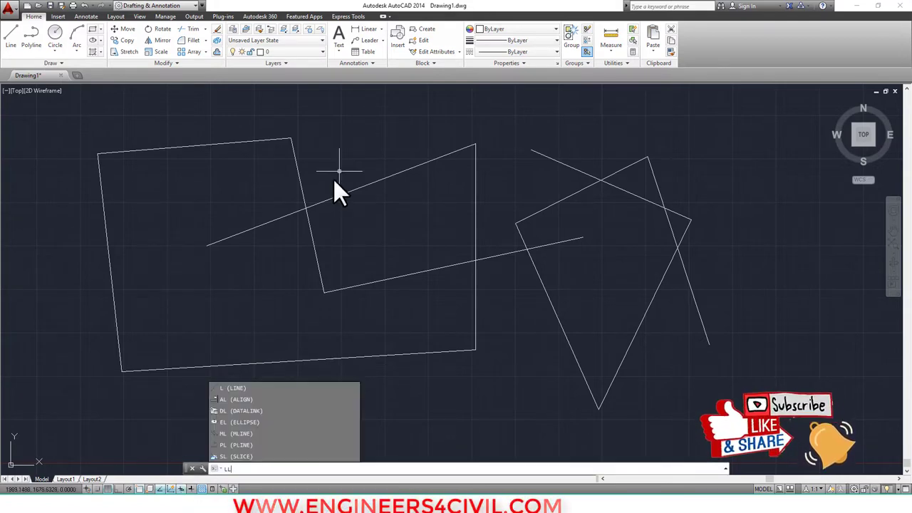
{"action": "key", "text": "Escape"}
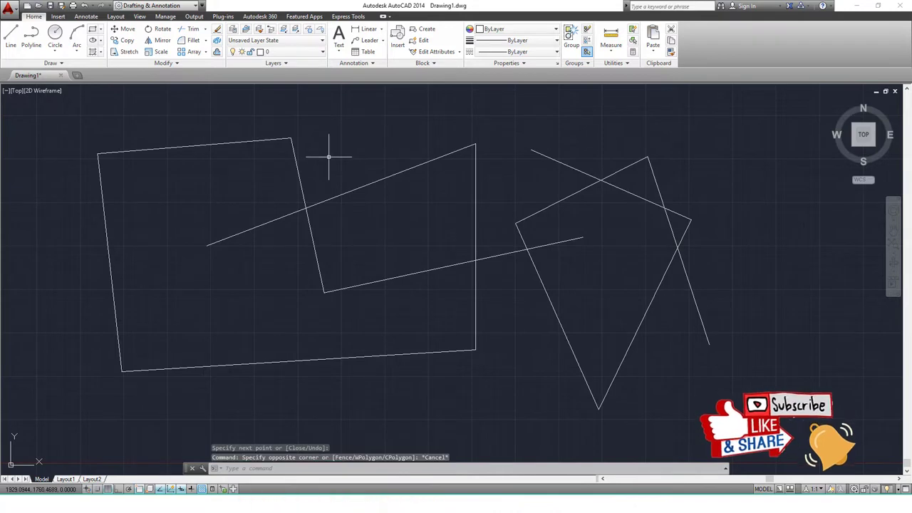
{"action": "right_click", "coordinate": [330, 159]}
{"action": "left_click", "coordinate": [363, 185]}
{"action": "left_click", "coordinate": [171, 300]}
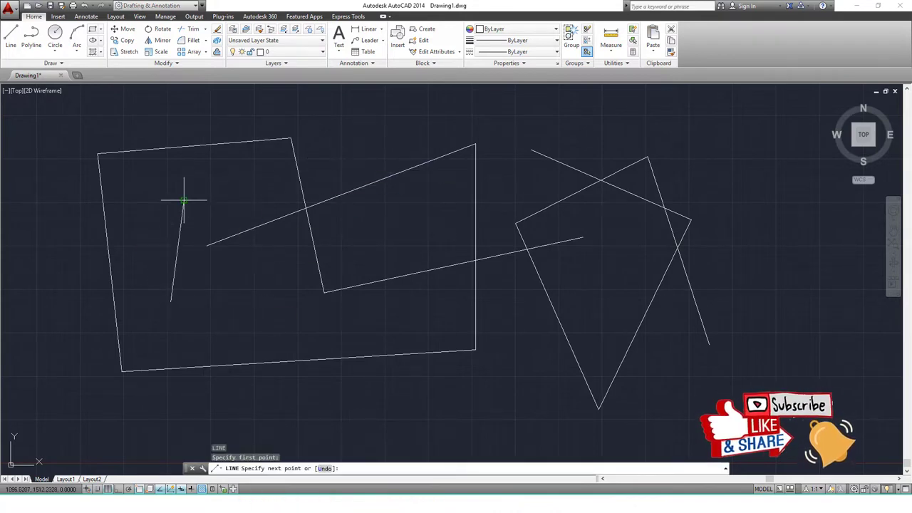
{"action": "left_click", "coordinate": [184, 200]}
{"action": "left_click", "coordinate": [262, 201]}
{"action": "left_click", "coordinate": [279, 282]}
{"action": "left_click", "coordinate": [231, 302]}
{"action": "left_click", "coordinate": [231, 279]}
{"action": "key", "text": "Return"}
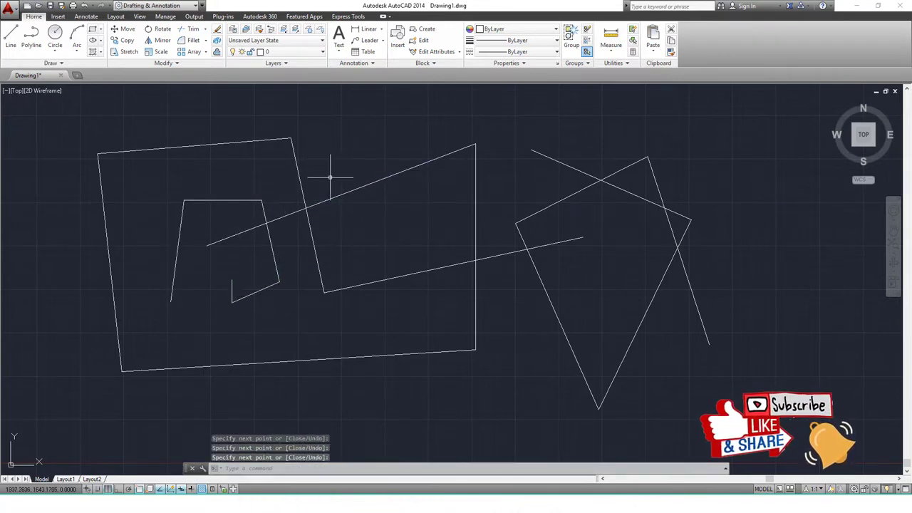
{"action": "scroll", "coordinate": [433, 257], "scroll_direction": "down", "scroll_amount": 2}
Draw a radius-300 circle centred above and right of the line figures.
{"action": "middle_click_drag", "start_coordinate": [522, 249], "coordinate": [407, 244]}
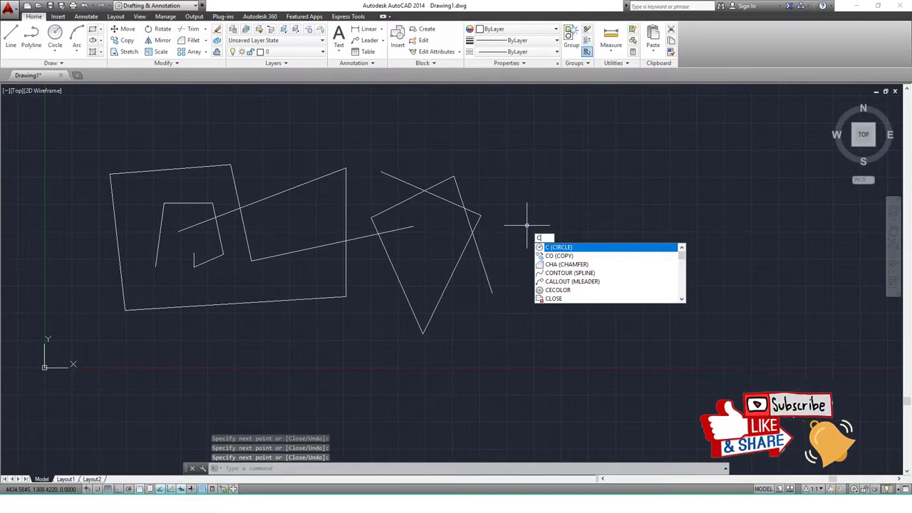
{"action": "key", "text": "Return"}
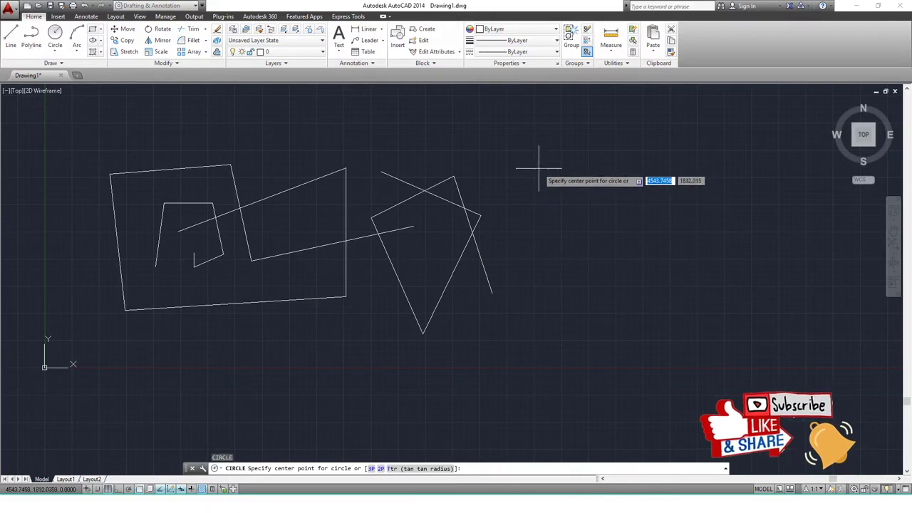
{"action": "left_click", "coordinate": [539, 159]}
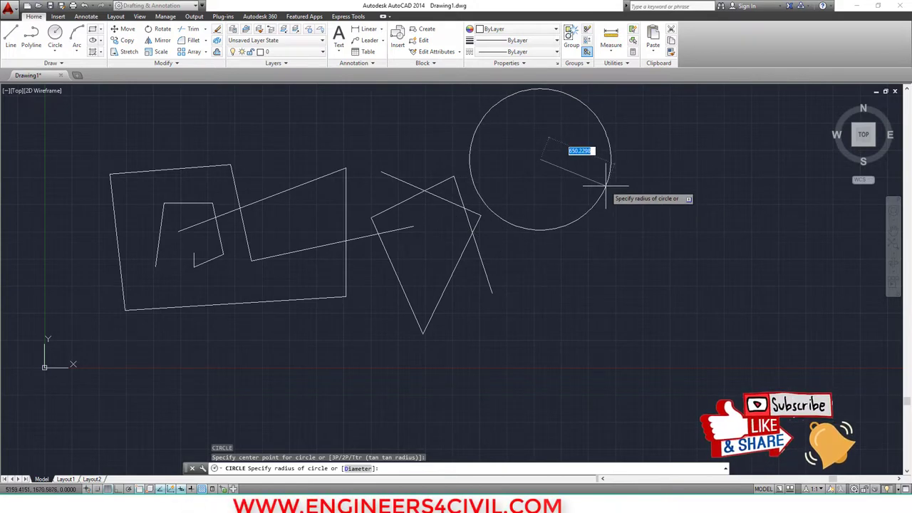
{"action": "key", "text": "Return"}
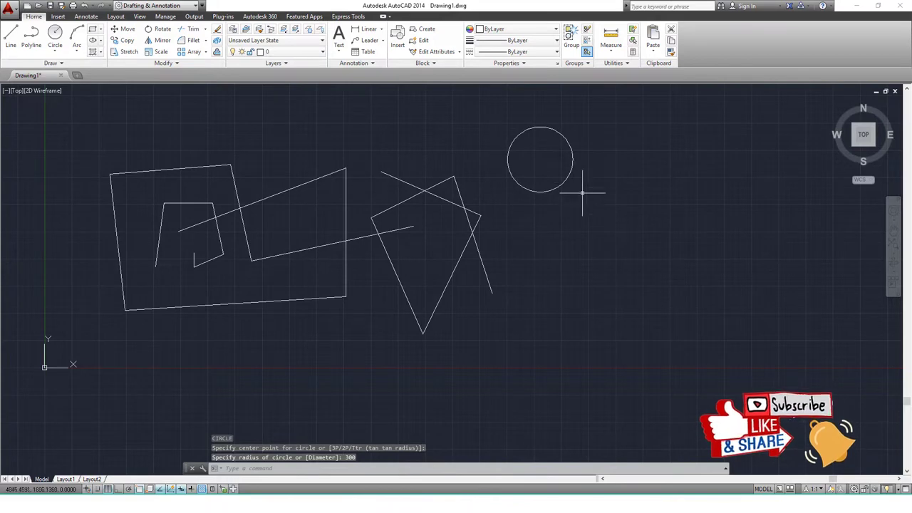
Draw a second radius-300 circle centred just below and right of the first.
{"action": "key", "text": "Return"}
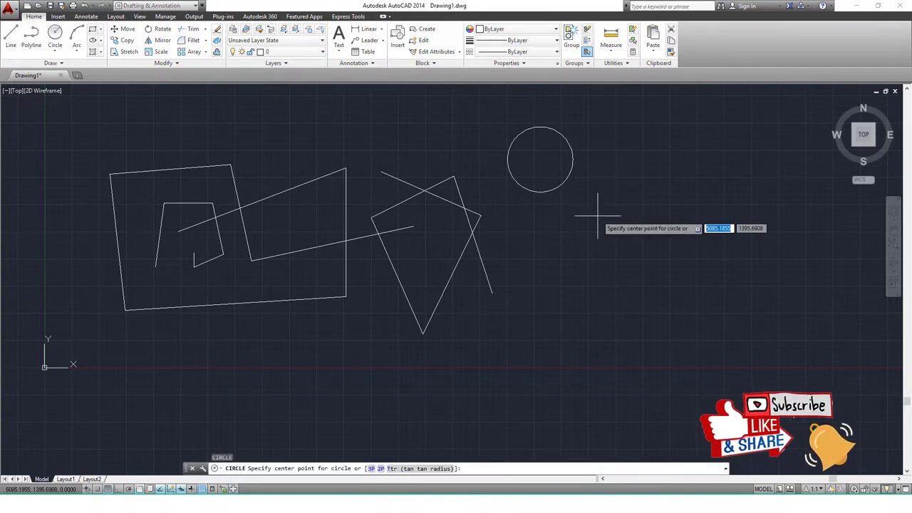
{"action": "key", "text": "Down"}
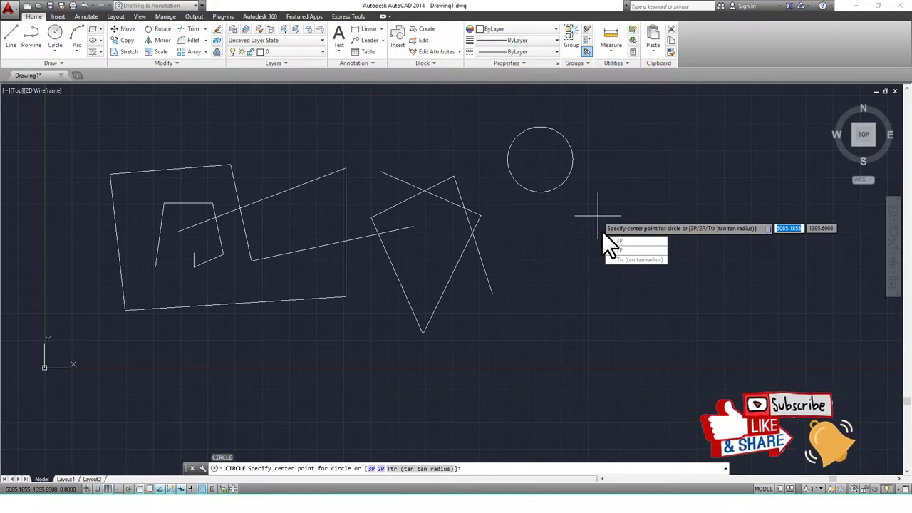
{"action": "key", "text": "Escape"}
{"action": "key", "text": "Return"}
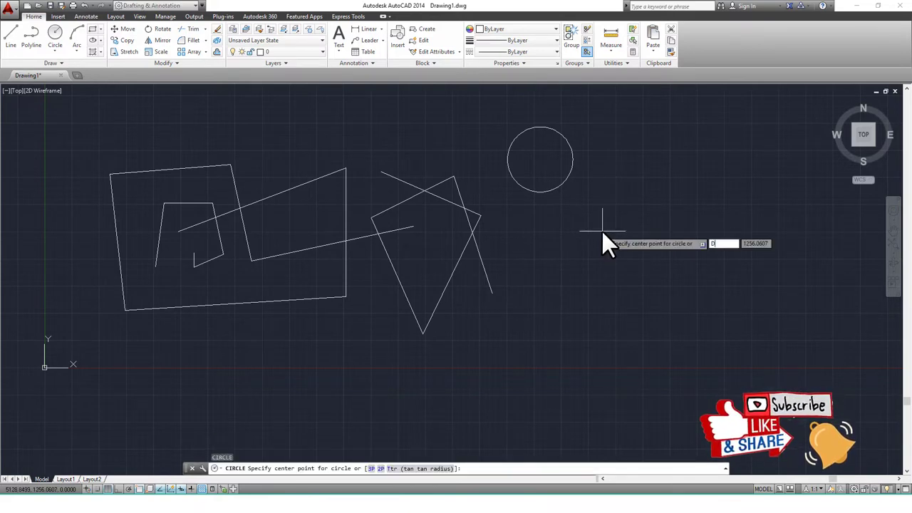
{"action": "key", "text": "Return"}
{"action": "key", "text": "Escape"}
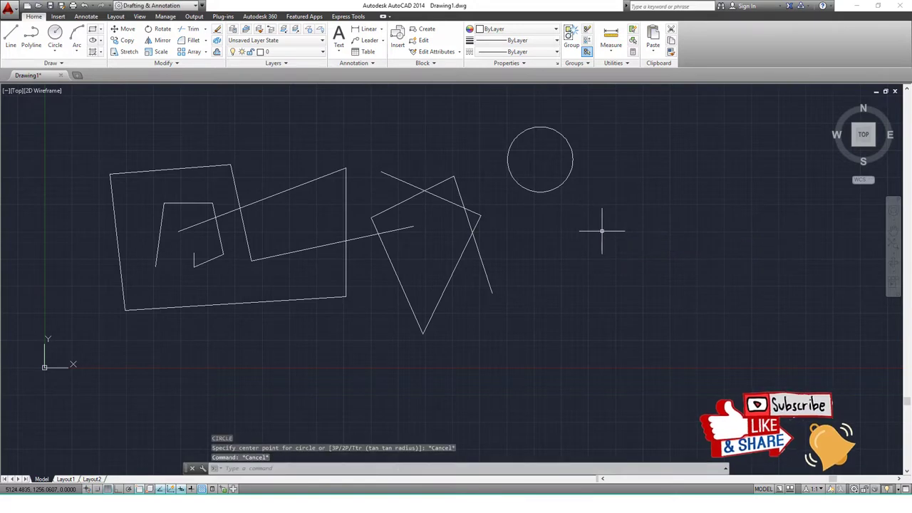
{"action": "type", "text": "C"}
{"action": "key", "text": "Return"}
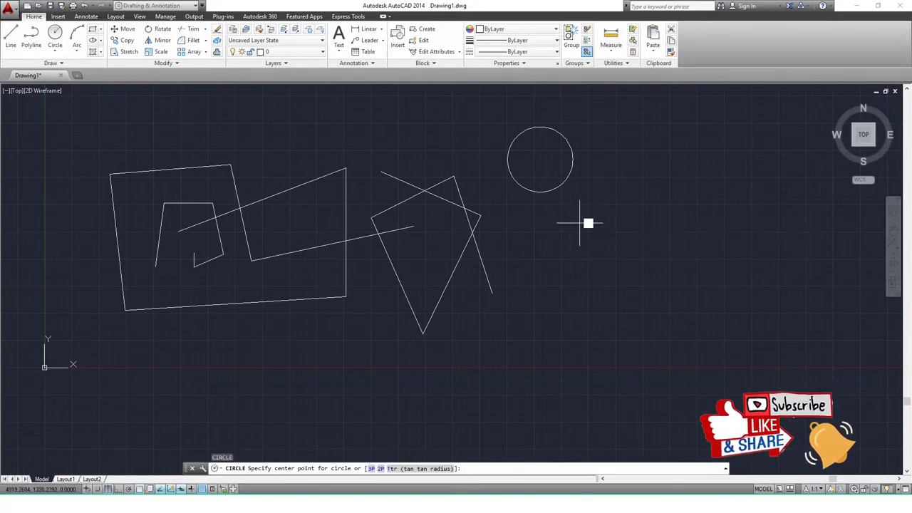
{"action": "left_click", "coordinate": [579, 223]}
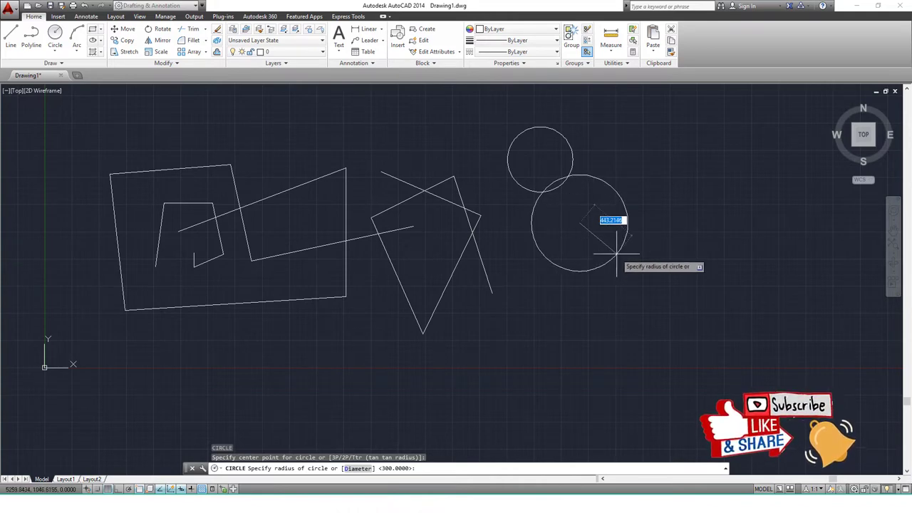
{"action": "key", "text": "Return"}
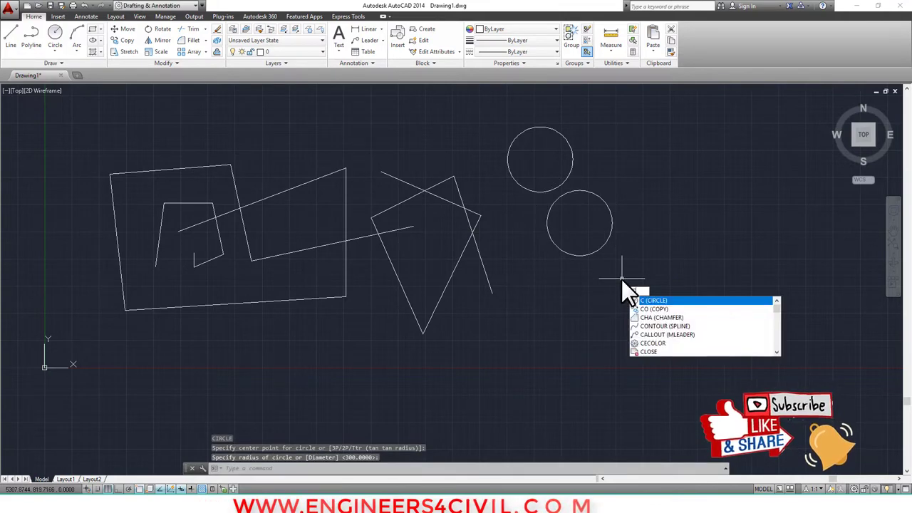
Draw a third circle of diameter 300 centred below the second circle.
{"action": "key", "text": "Return"}
{"action": "left_click", "coordinate": [574, 290]}
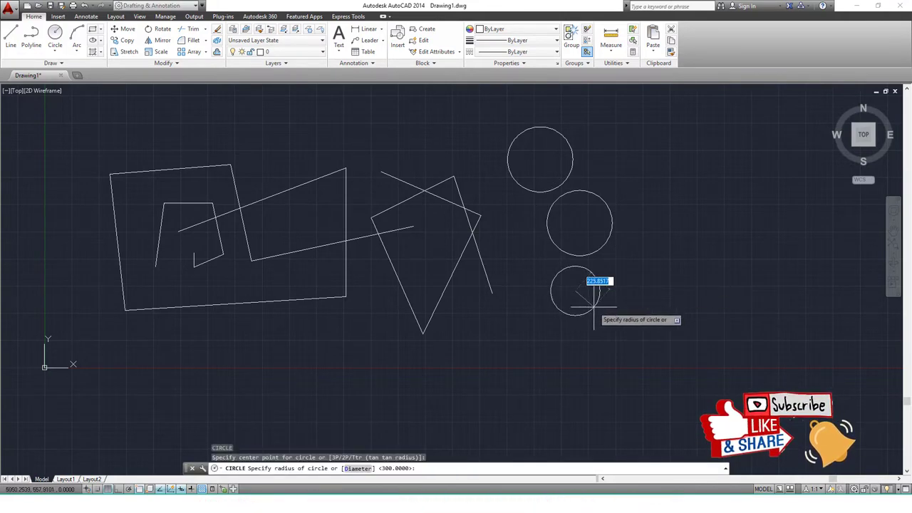
{"action": "type", "text": "D"}
{"action": "key", "text": "Return"}
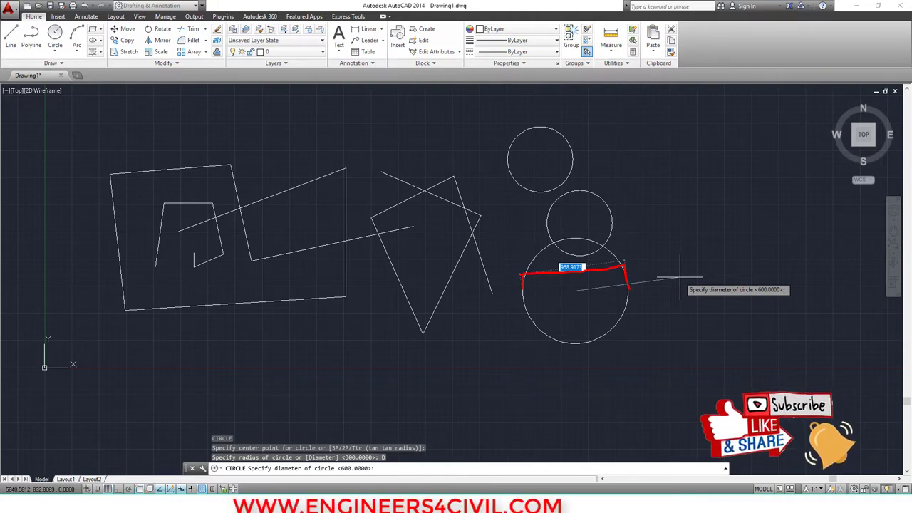
{"action": "type", "text": "3"}
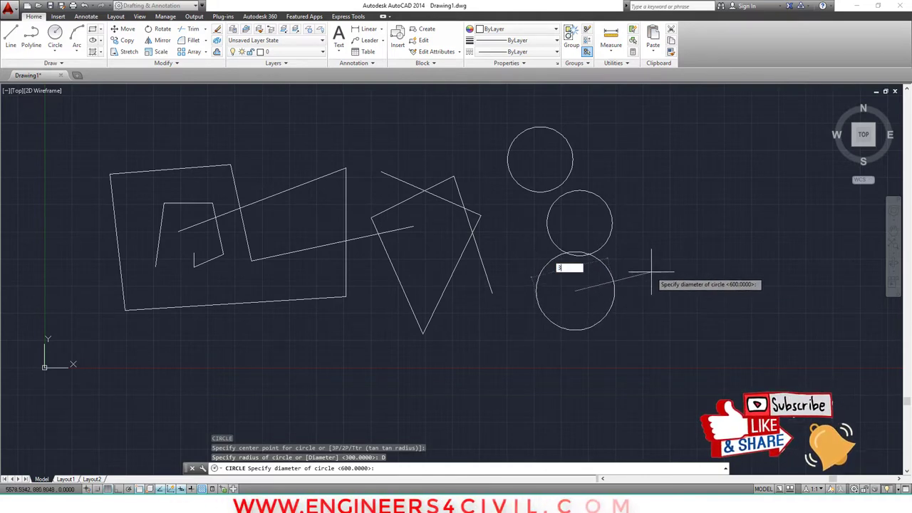
{"action": "type", "text": "00"}
{"action": "key", "text": "Return"}
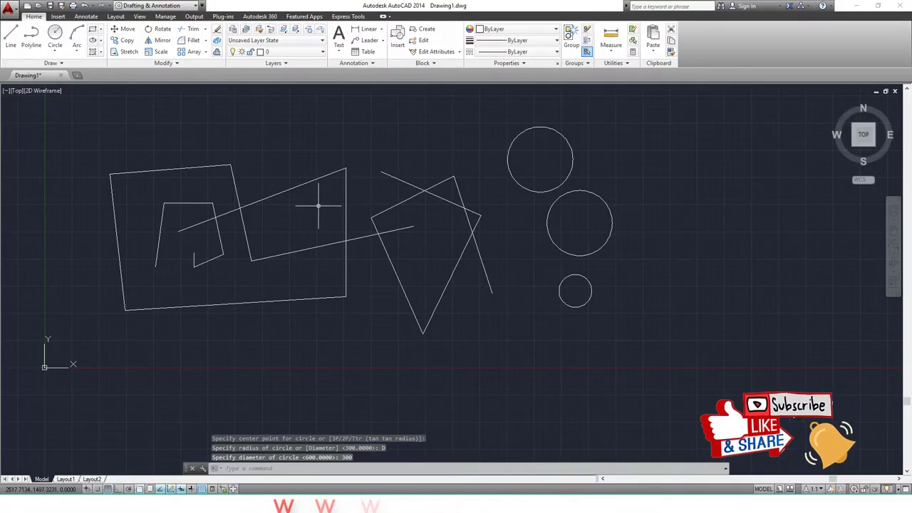
Select the top and left lines of the leftmost shape, then clear the selection.
{"action": "left_click", "coordinate": [146, 171]}
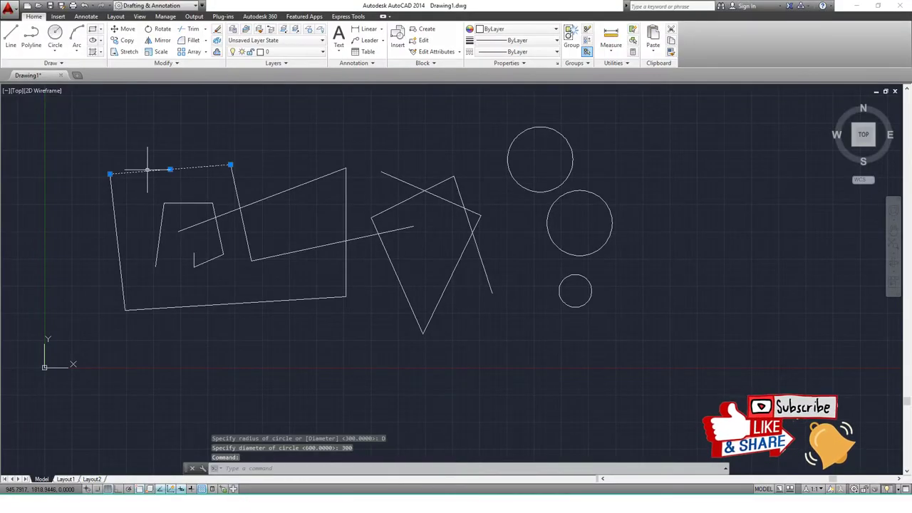
{"action": "left_click", "coordinate": [114, 216]}
{"action": "key", "text": "Escape"}
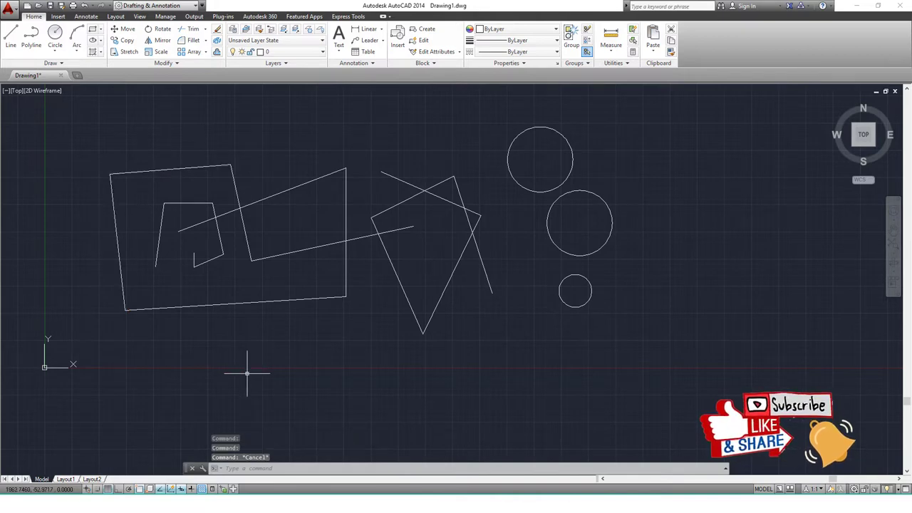
Draw a nine-vertex zigzag polyline along the bottom climbing up beside the circles, then select it.
{"action": "type", "text": "Pl"}
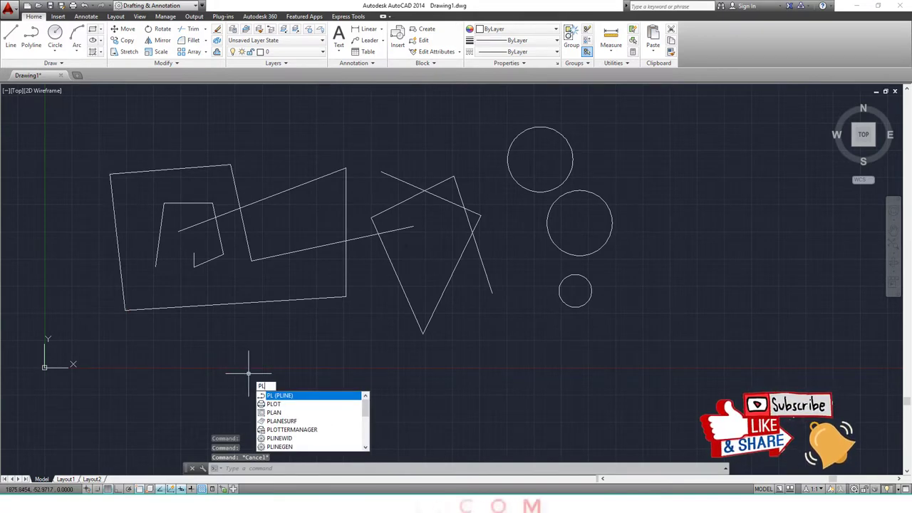
{"action": "key", "text": "Return"}
{"action": "left_click", "coordinate": [283, 398]}
{"action": "left_click", "coordinate": [370, 359]}
{"action": "left_click", "coordinate": [473, 423]}
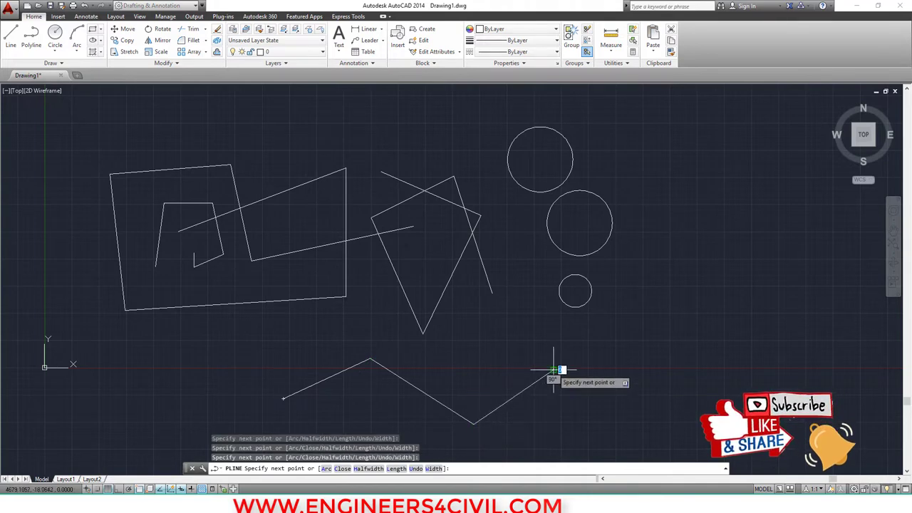
{"action": "left_click", "coordinate": [553, 370]}
{"action": "left_click", "coordinate": [674, 416]}
{"action": "left_click", "coordinate": [730, 319]}
{"action": "left_click", "coordinate": [715, 228]}
{"action": "left_click", "coordinate": [633, 339]}
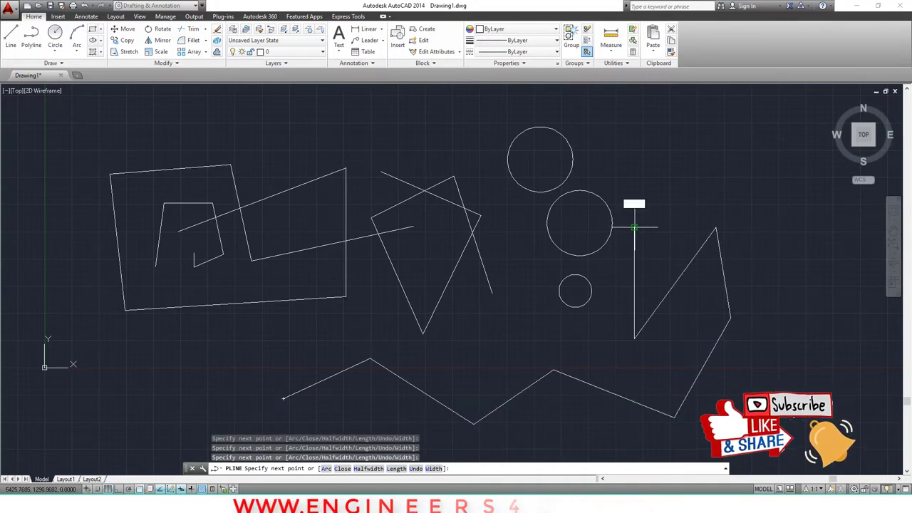
{"action": "left_click", "coordinate": [634, 227]}
{"action": "key", "text": "Escape"}
{"action": "left_click", "coordinate": [686, 265]}
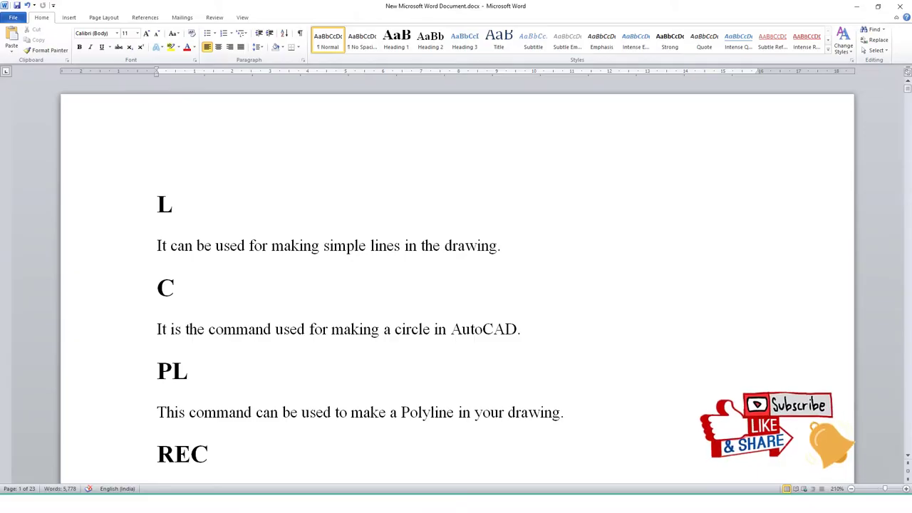
{"action": "scroll", "coordinate": [456, 285], "scroll_direction": "down", "scroll_amount": 1}
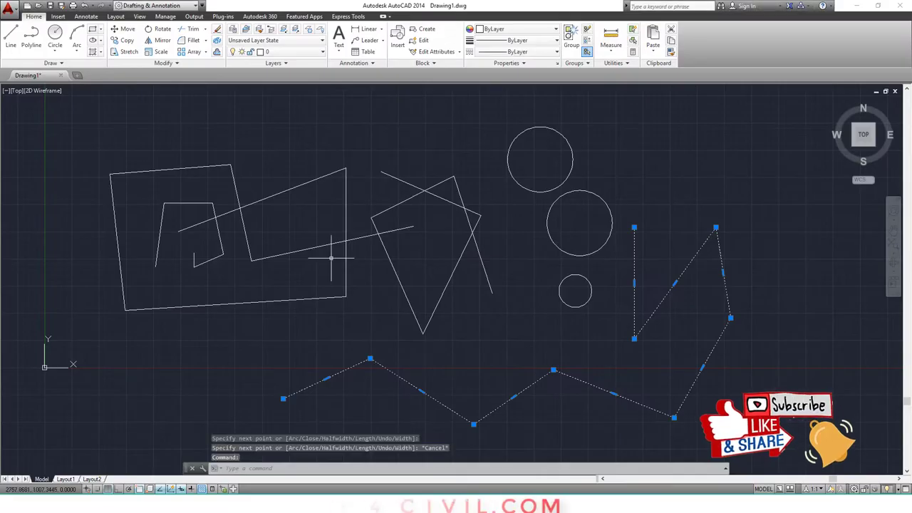
Pan to empty space on the left and draw a 1000 by 500 rectangle there.
{"action": "mouse_move", "coordinate": [332, 254]}
{"action": "middle_mouse_down"}
{"action": "mouse_move", "coordinate": [394, 230]}
{"action": "mouse_move", "coordinate": [441, 246]}
{"action": "middle_mouse_up"}
{"action": "scroll", "coordinate": [395, 231], "scroll_direction": "down", "scroll_amount": 2}
{"action": "scroll", "coordinate": [433, 230], "scroll_direction": "up", "scroll_amount": 2}
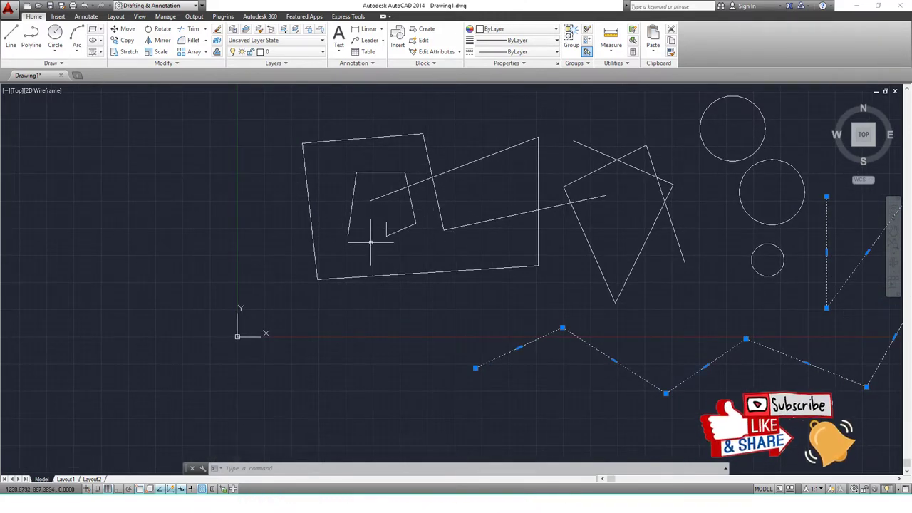
{"action": "mouse_move", "coordinate": [208, 274]}
{"action": "middle_mouse_down"}
{"action": "mouse_move", "coordinate": [434, 243]}
{"action": "mouse_move", "coordinate": [469, 264]}
{"action": "middle_mouse_up"}
{"action": "type", "text": "REC"}
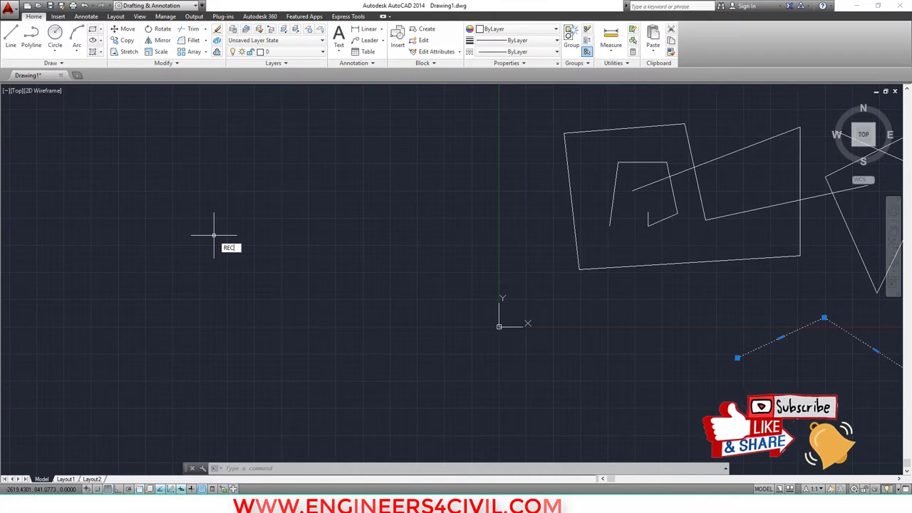
{"action": "key", "text": "Return"}
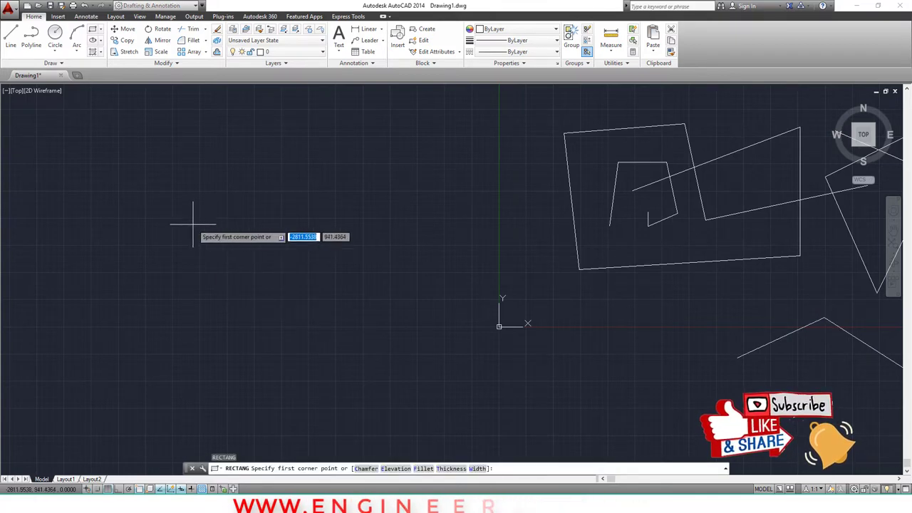
{"action": "left_click", "coordinate": [148, 198]}
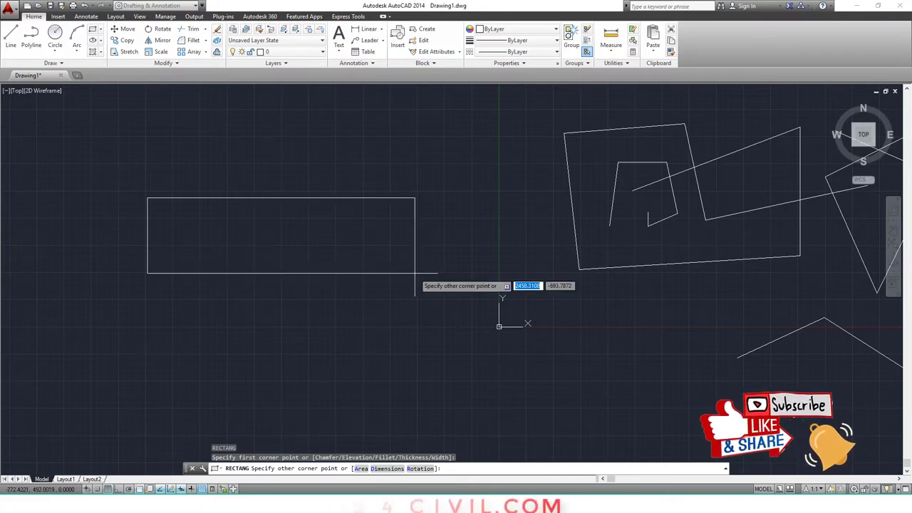
{"action": "type", "text": "1000"}
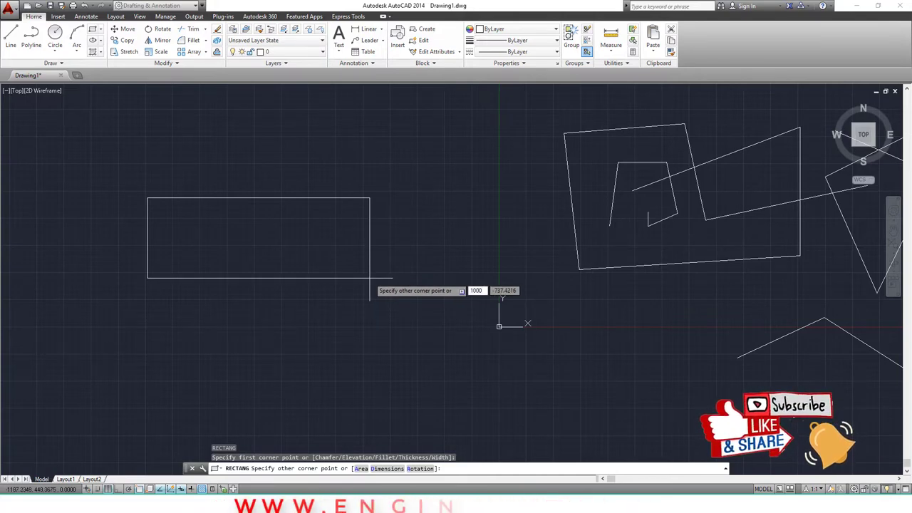
{"action": "key", "text": "Tab"}
{"action": "type", "text": "500"}
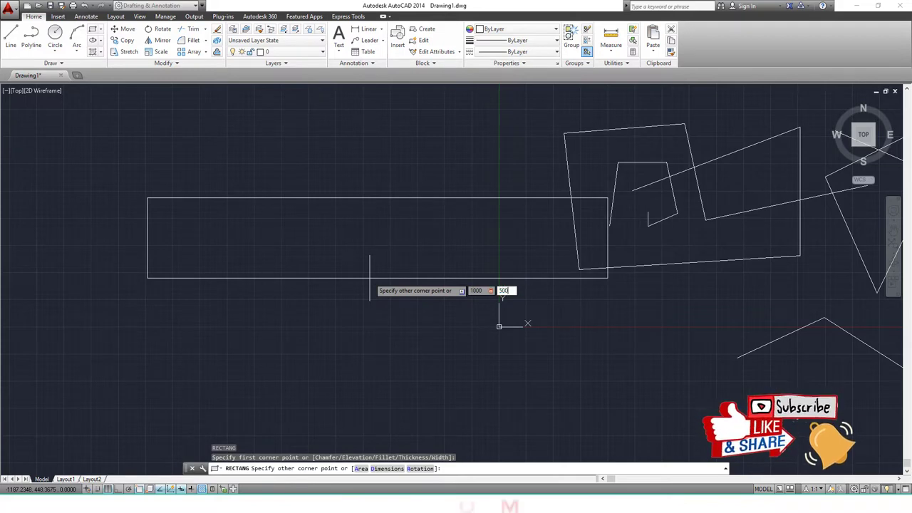
{"action": "key", "text": "Return"}
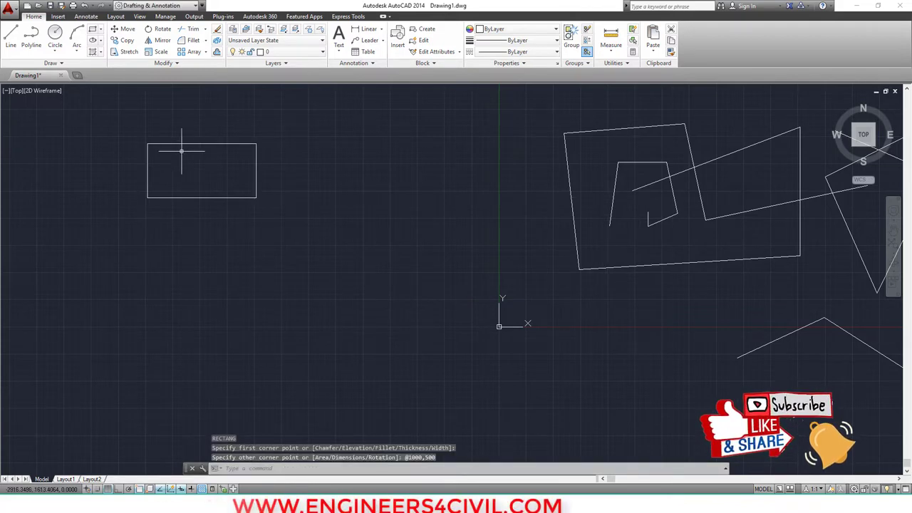
{"action": "middle_click_drag", "start_coordinate": [177, 152], "coordinate": [182, 197]}
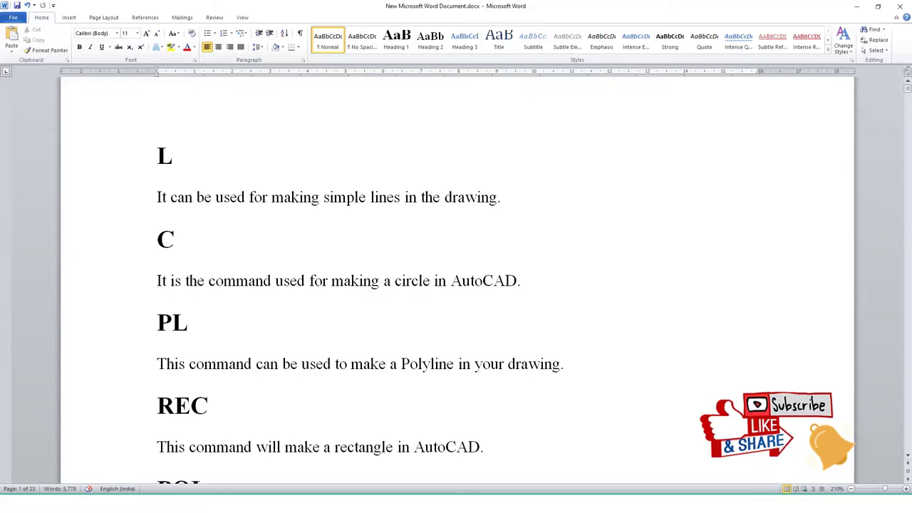
{"action": "scroll", "coordinate": [456, 285], "scroll_direction": "down", "scroll_amount": 1}
{"action": "scroll", "coordinate": [456, 285], "scroll_direction": "down", "scroll_amount": 1}
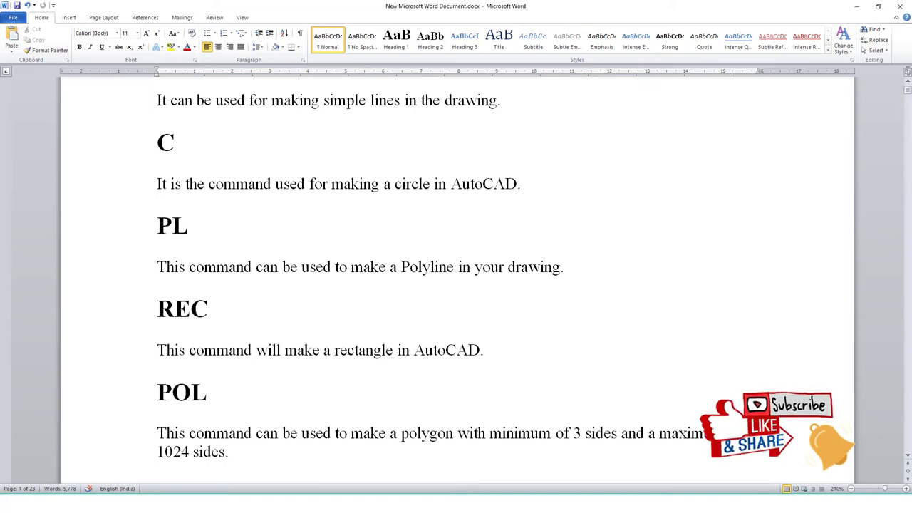
Highlight the POL polygon description in Word, then return to the AutoCAD drawing.
{"action": "mouse_move", "coordinate": [156, 433]}
{"action": "left_mouse_down"}
{"action": "mouse_move", "coordinate": [284, 433]}
{"action": "mouse_move", "coordinate": [231, 470]}
{"action": "mouse_move", "coordinate": [553, 433]}
{"action": "mouse_move", "coordinate": [705, 433]}
{"action": "left_mouse_up"}
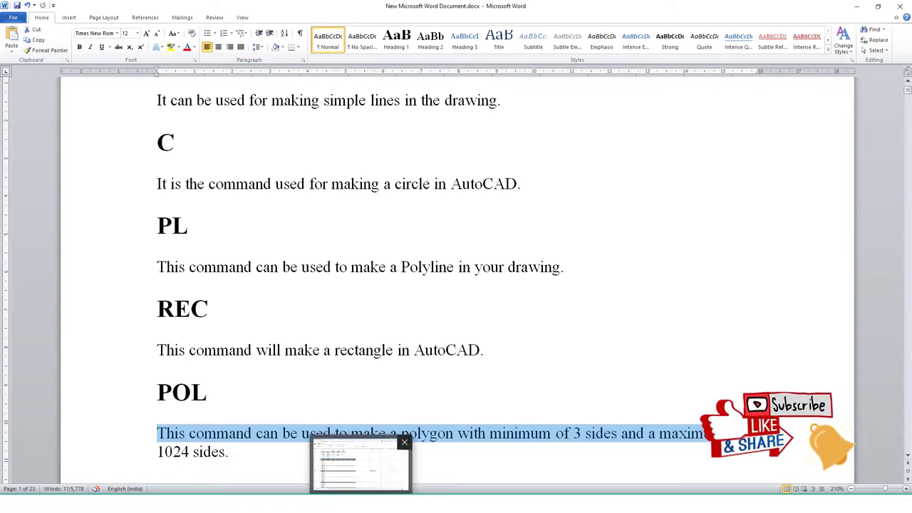
{"action": "left_click", "coordinate": [403, 466]}
{"action": "type", "text": "POL"}
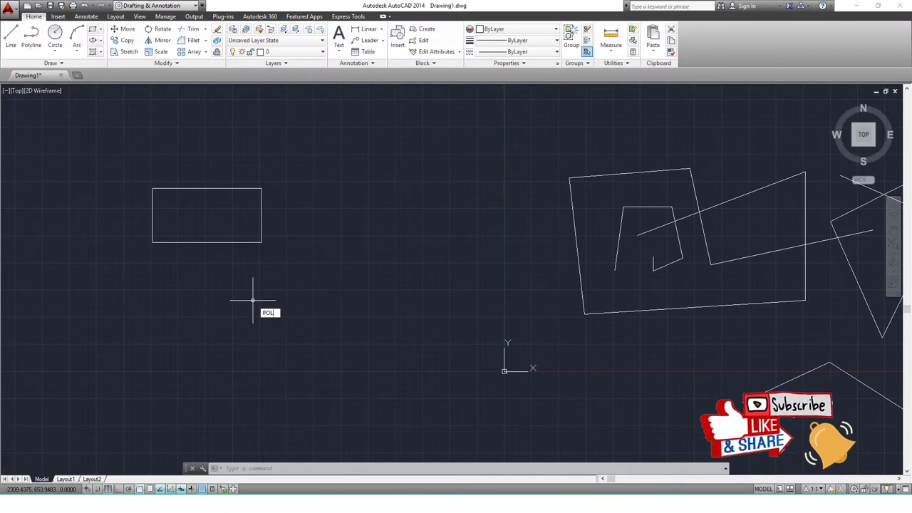
Draw a 5-sided polygon inscribed in a circle, centred below the rectangle.
{"action": "key", "text": "Return"}
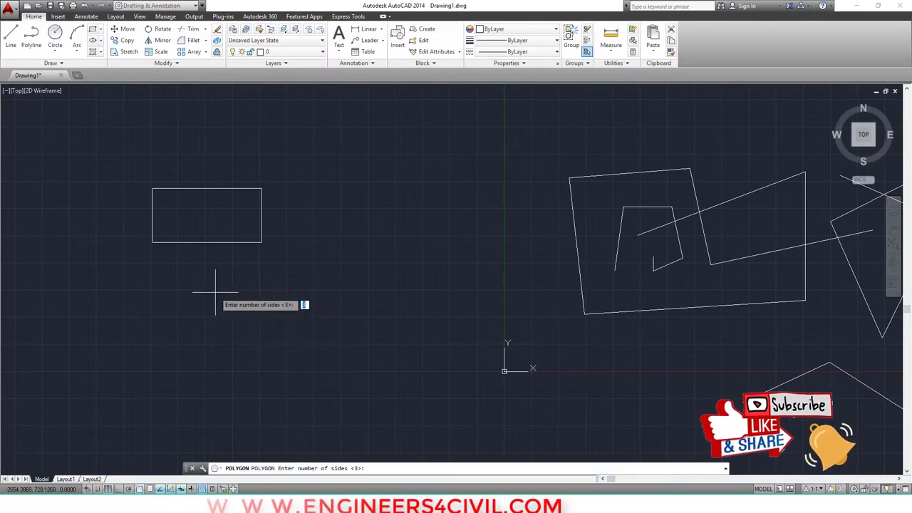
{"action": "type", "text": "5"}
{"action": "key", "text": "Return"}
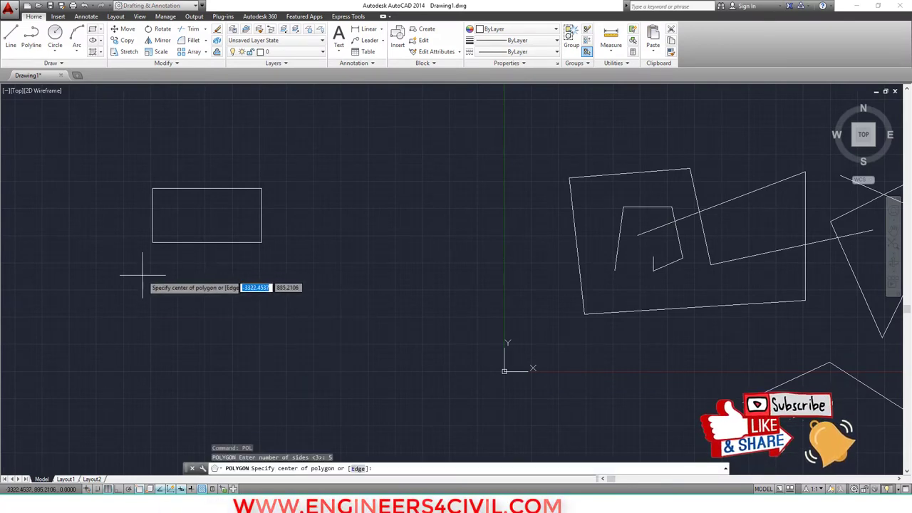
{"action": "left_click", "coordinate": [142, 274]}
{"action": "key", "text": "Down"}
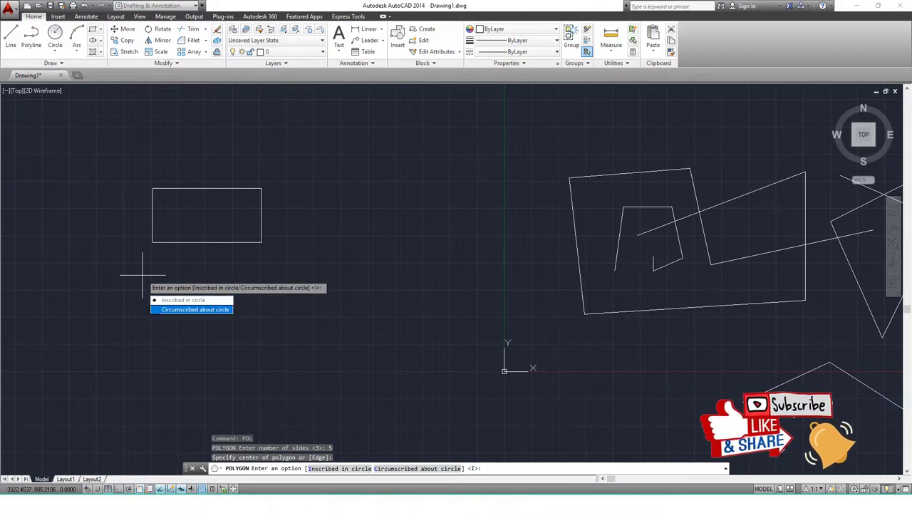
{"action": "key", "text": "Up"}
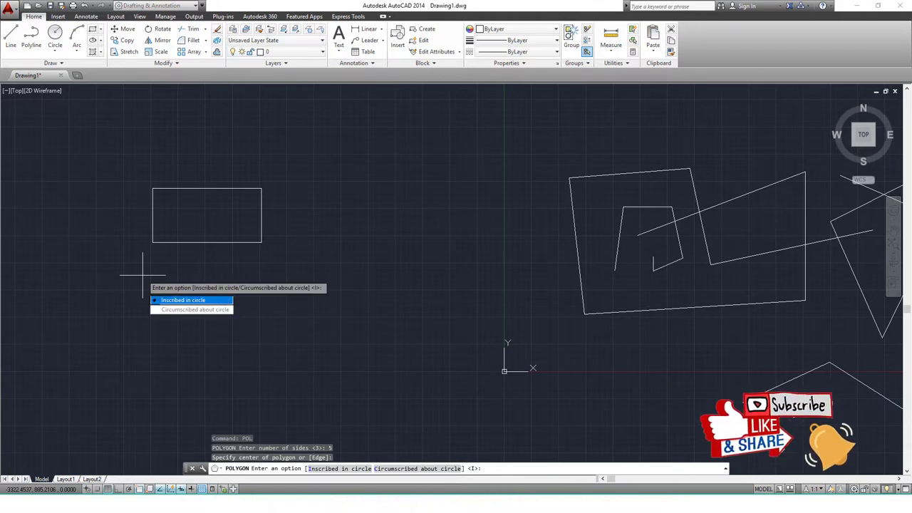
{"action": "key", "text": "Down"}
{"action": "key", "text": "Up"}
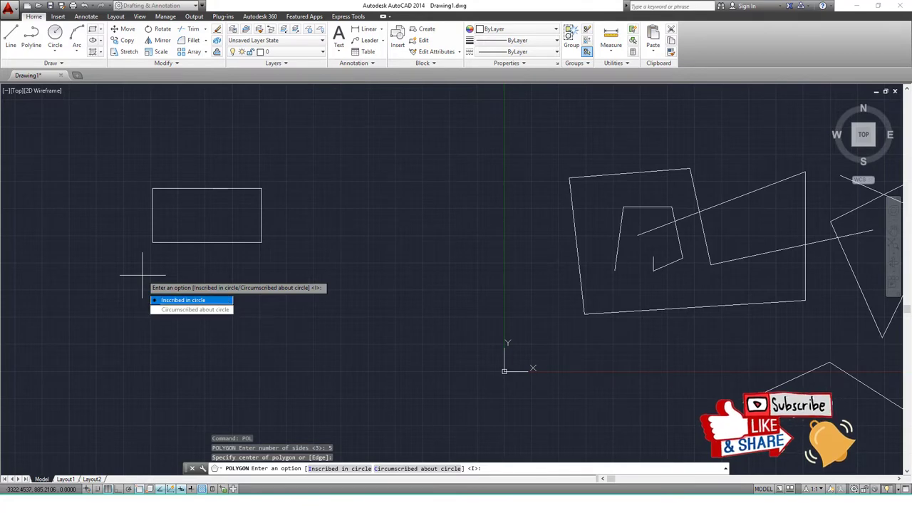
{"action": "key", "text": "Return"}
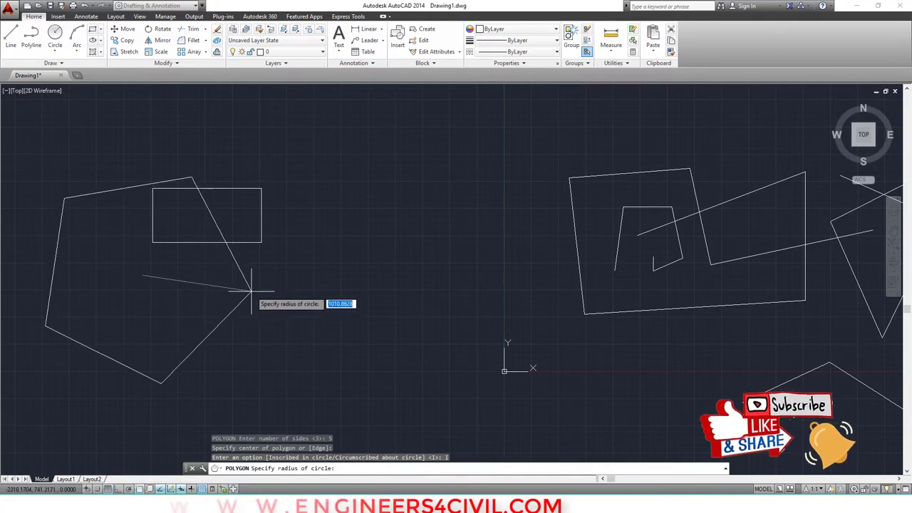
{"action": "left_click", "coordinate": [268, 276]}
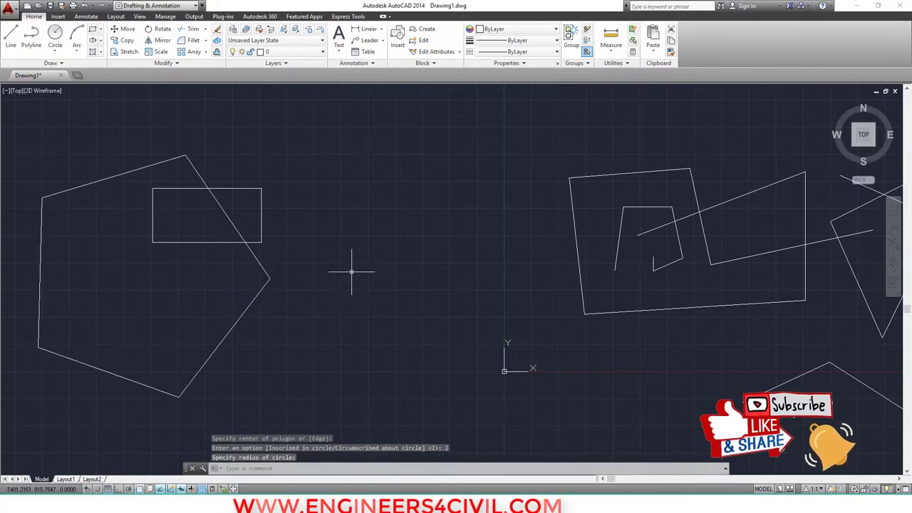
Add a 6-sided inscribed polygon beside the pentagon.
{"action": "key", "text": "Return"}
{"action": "type", "text": "6"}
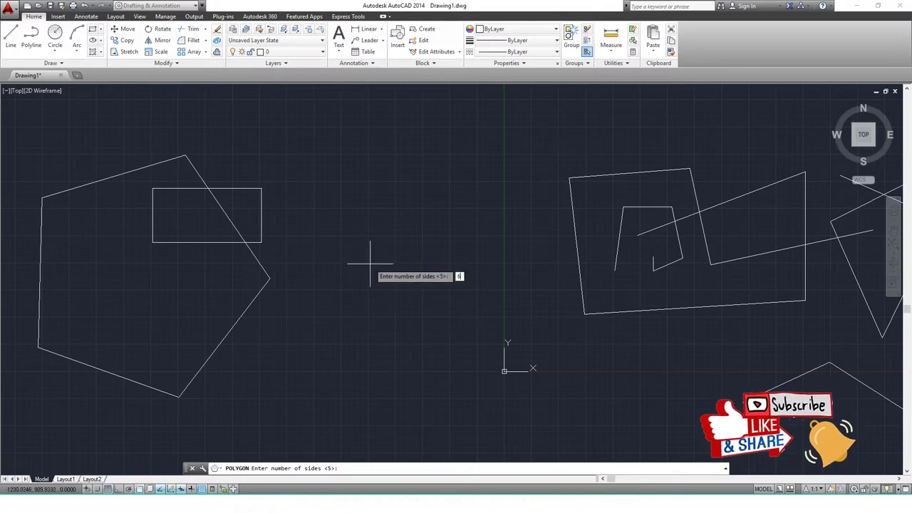
{"action": "key", "text": "Return"}
{"action": "left_click", "coordinate": [320, 252]}
{"action": "key", "text": "Return"}
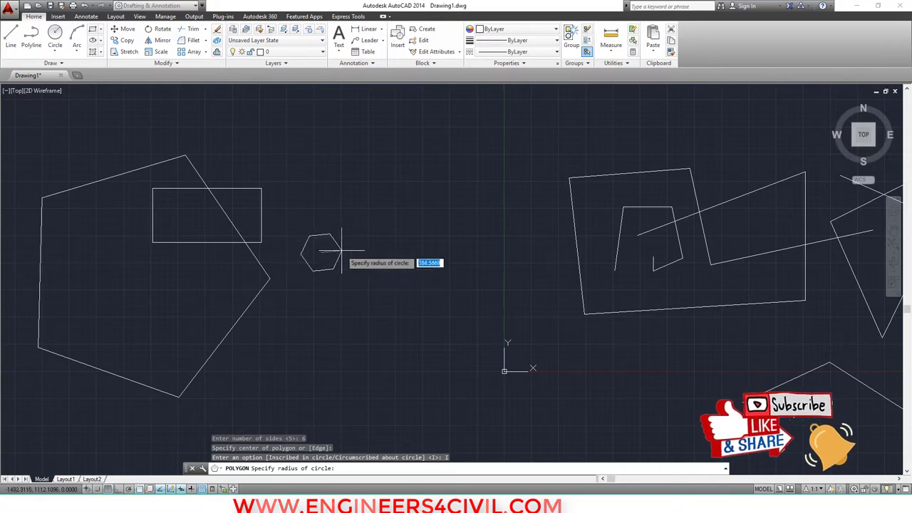
{"action": "left_click", "coordinate": [373, 265]}
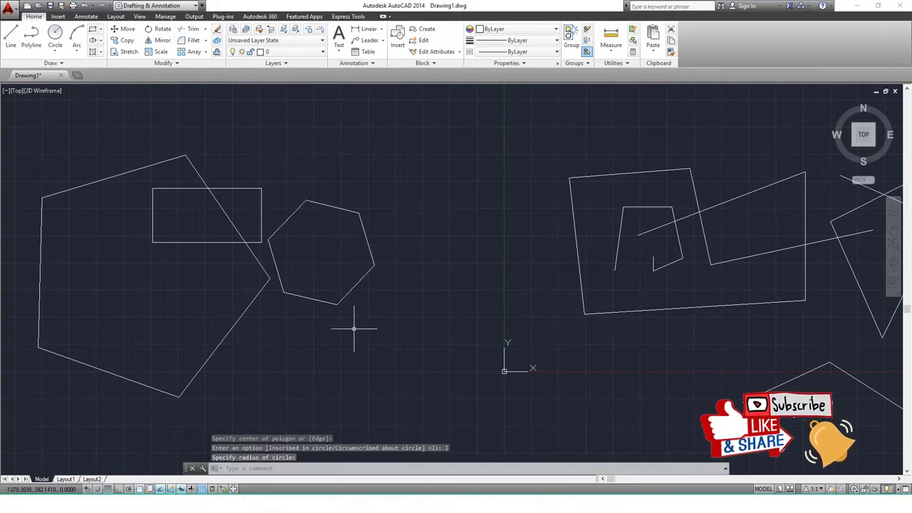
{"action": "key", "text": "Return"}
{"action": "key", "text": "Return"}
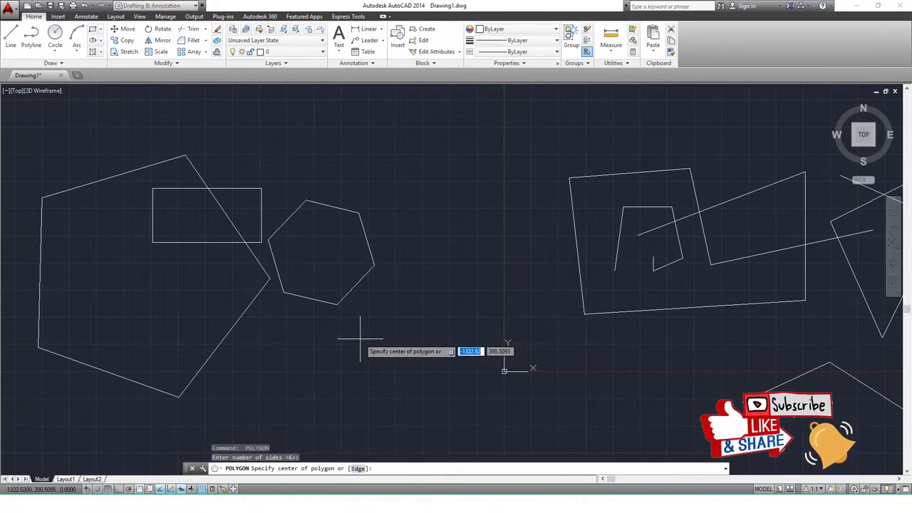
Draw a circumscribed hexagon below the first hexagon.
{"action": "left_click", "coordinate": [360, 337]}
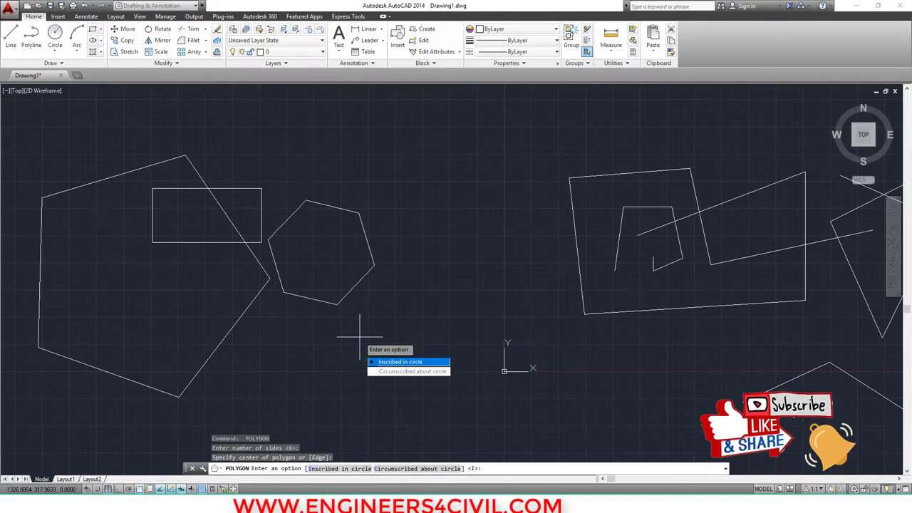
{"action": "type", "text": "c"}
{"action": "key", "text": "Return"}
{"action": "left_click", "coordinate": [321, 360]}
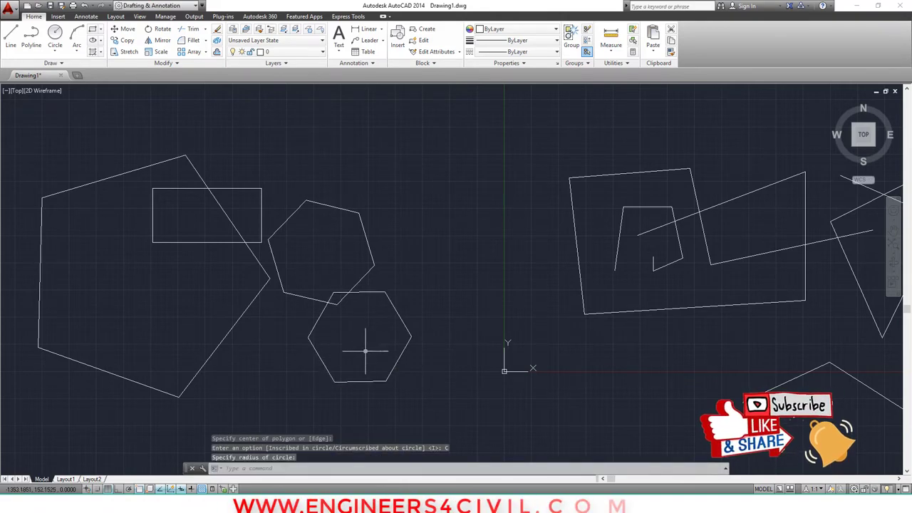
Draw another circumscribed hexagon near the top, then frame all the shapes.
{"action": "key", "text": "Return"}
{"action": "key", "text": "Return"}
{"action": "key", "text": "Return"}
{"action": "left_click", "coordinate": [349, 132]}
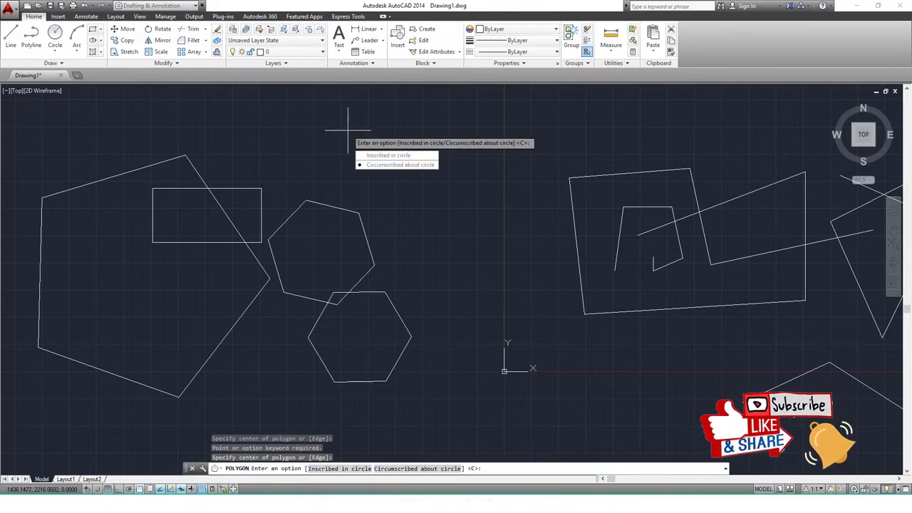
{"action": "type", "text": "c"}
{"action": "key", "text": "Return"}
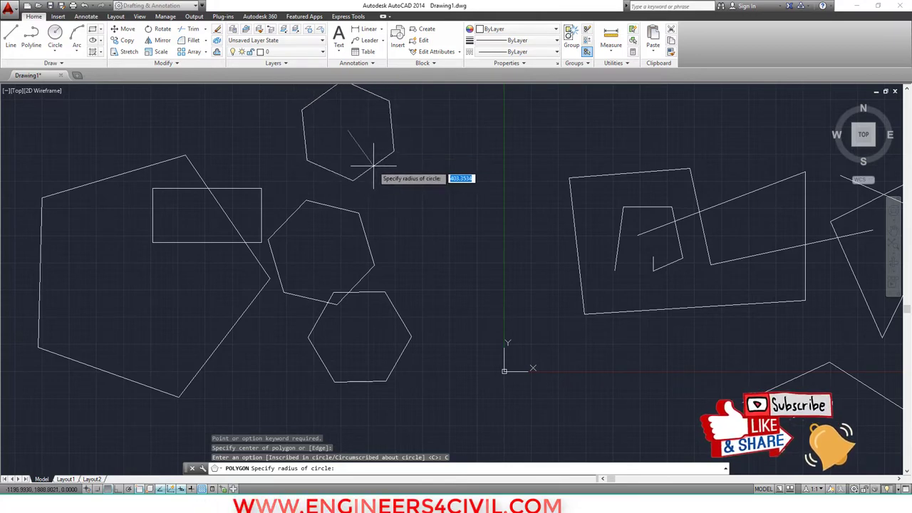
{"action": "left_click", "coordinate": [404, 142]}
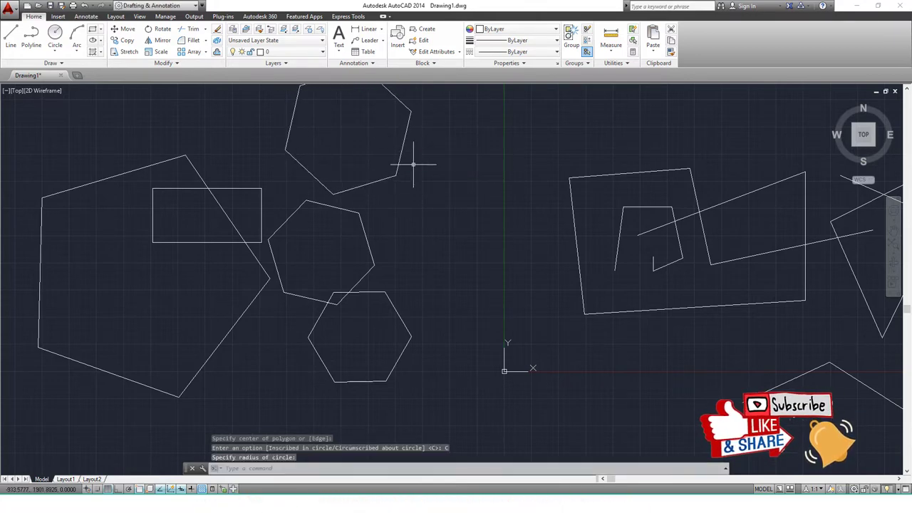
{"action": "scroll", "coordinate": [352, 245], "scroll_direction": "down", "scroll_amount": 2}
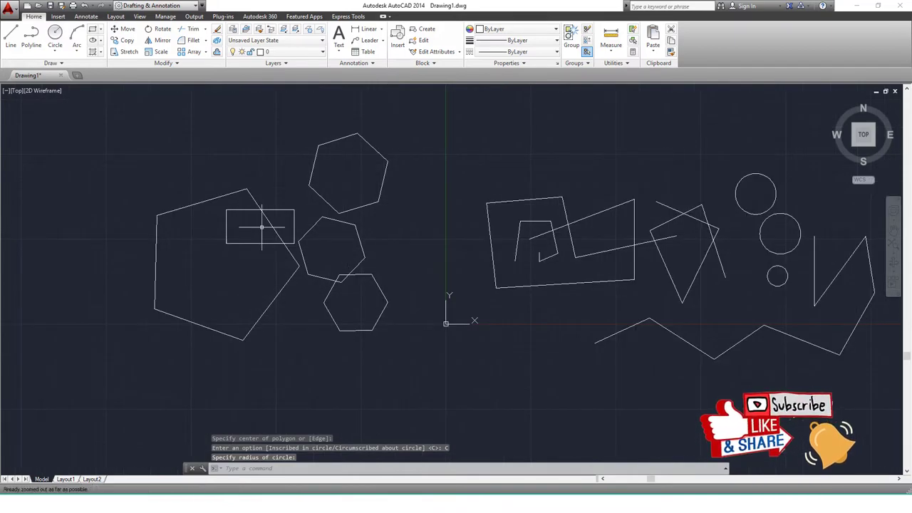
{"action": "middle_click_drag", "start_coordinate": [527, 279], "coordinate": [471, 341]}
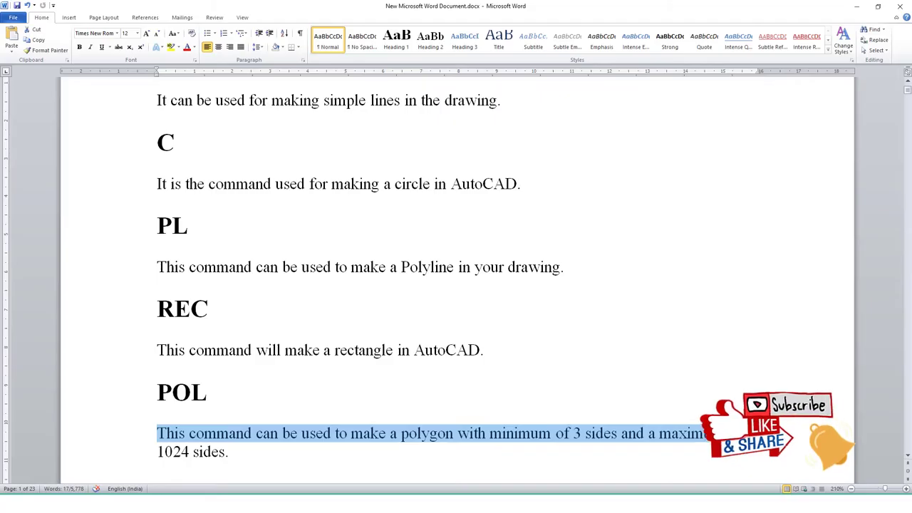
{"action": "scroll", "coordinate": [456, 285], "scroll_direction": "down", "scroll_amount": 1}
{"action": "scroll", "coordinate": [456, 285], "scroll_direction": "up", "scroll_amount": 1}
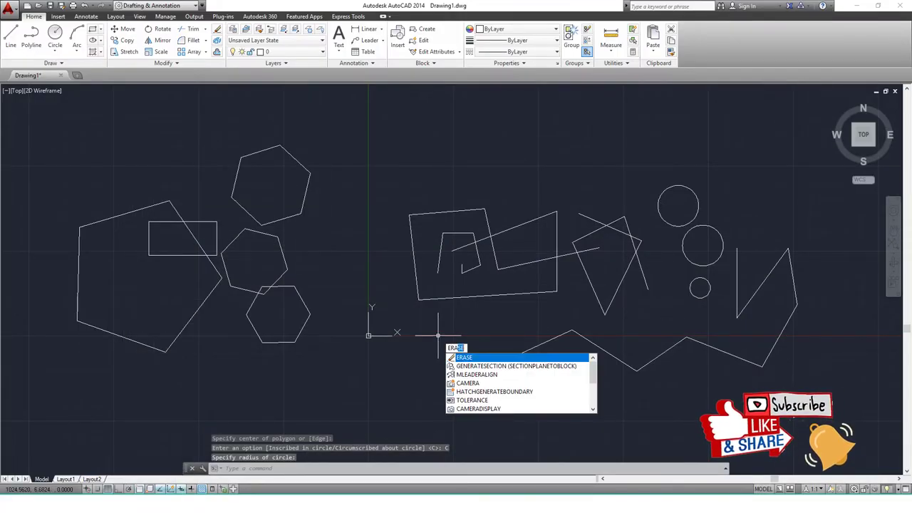
Erase all the shapes using a crossing selection window.
{"action": "key", "text": "Return"}
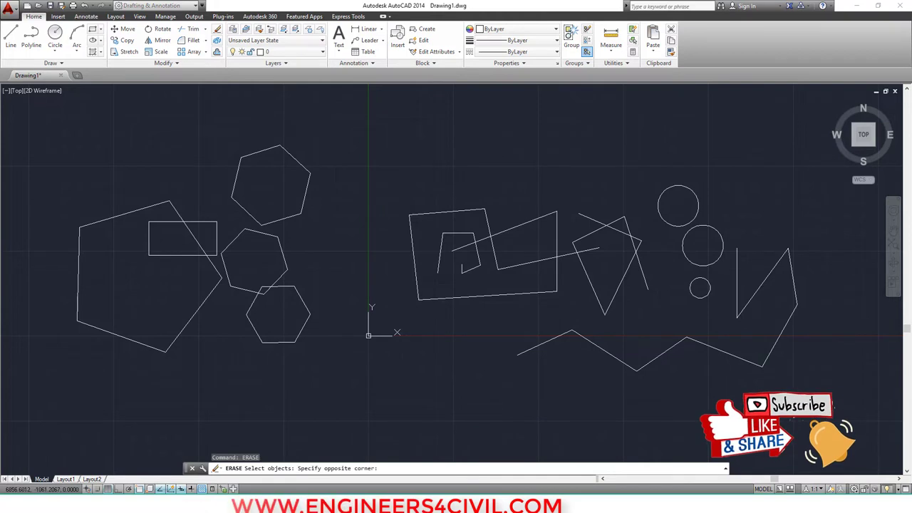
{"action": "left_click", "coordinate": [834, 409]}
{"action": "left_click", "coordinate": [63, 118]}
{"action": "key", "text": "Return"}
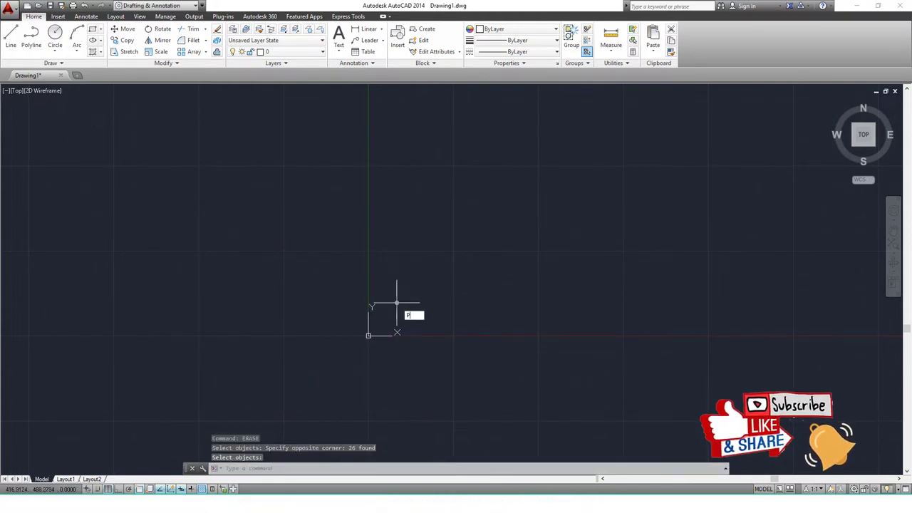
Draw a circumscribed test hexagon with the POL command.
{"action": "type", "text": "ol"}
{"action": "key", "text": "Return"}
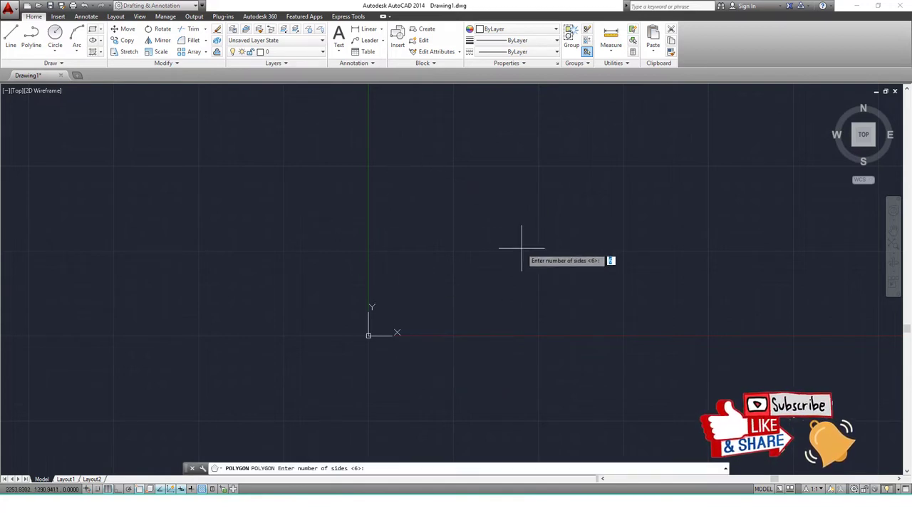
{"action": "key", "text": "Return"}
{"action": "left_click", "coordinate": [464, 206]}
{"action": "key", "text": "Return"}
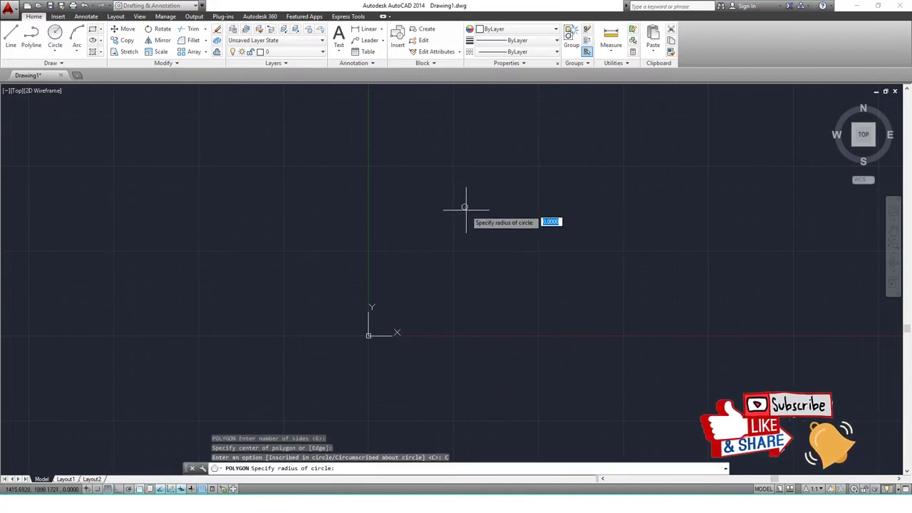
{"action": "left_click", "coordinate": [533, 256]}
Select the test hexagon and erase it with E.
{"action": "key", "text": "Return"}
{"action": "key", "text": "Return"}
{"action": "key", "text": "Escape"}
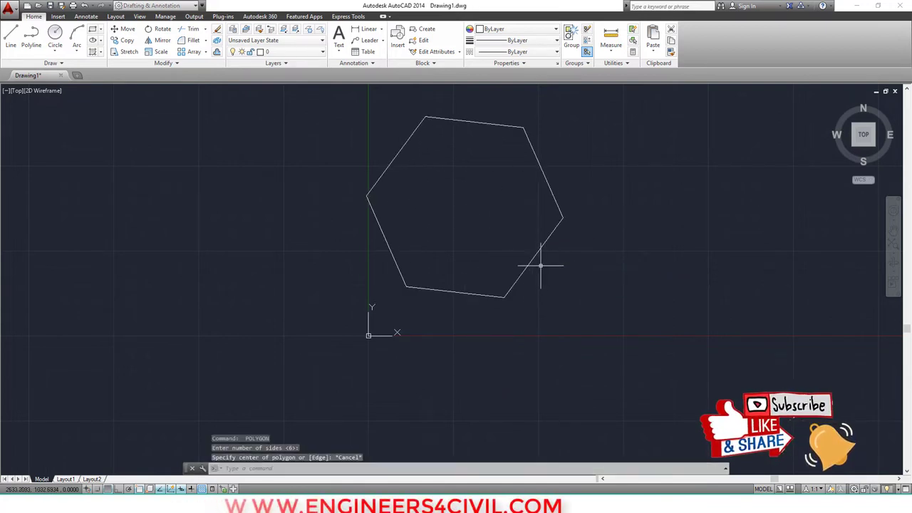
{"action": "key", "text": "Escape"}
{"action": "left_click", "coordinate": [533, 258]}
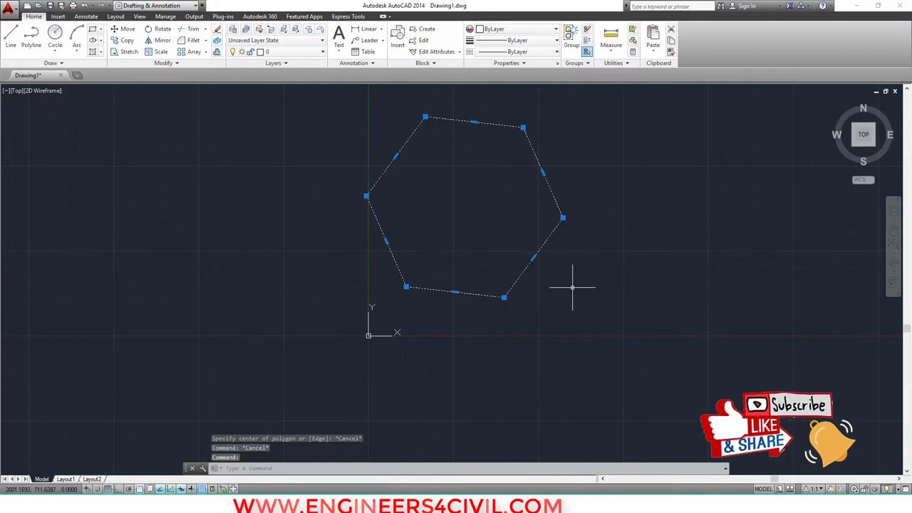
{"action": "type", "text": "e"}
{"action": "key", "text": "Return"}
{"action": "left_click", "coordinate": [579, 300]}
Start a LINE chain and draw the first triangle on the left.
{"action": "left_click", "coordinate": [513, 261]}
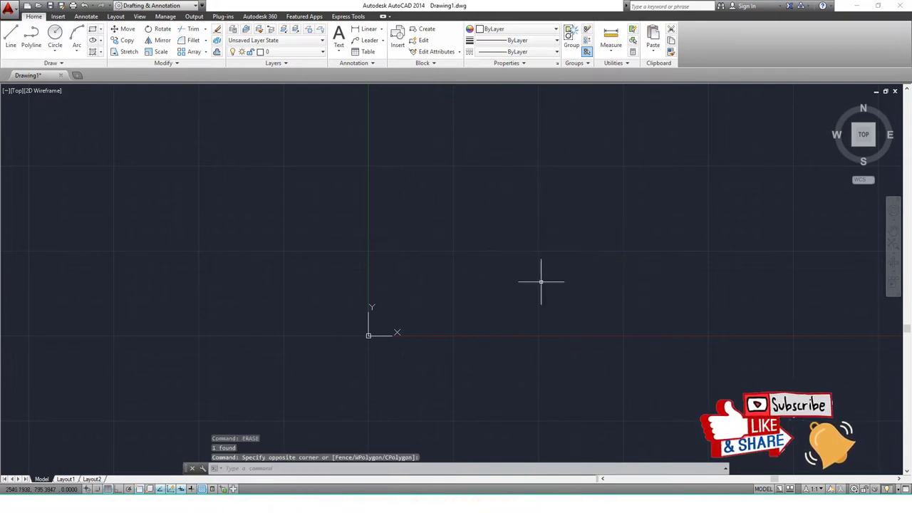
{"action": "type", "text": "l"}
{"action": "key", "text": "Return"}
{"action": "left_click", "coordinate": [164, 240]}
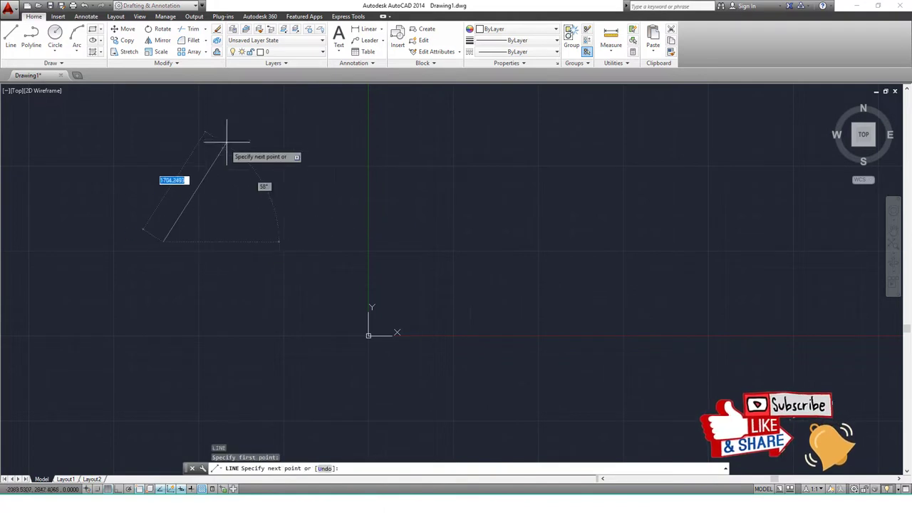
{"action": "left_click", "coordinate": [228, 135]}
{"action": "left_click", "coordinate": [340, 324]}
{"action": "left_click", "coordinate": [234, 324]}
Continue the chain into a second, smaller triangle with an up-right tail.
{"action": "left_click", "coordinate": [418, 205]}
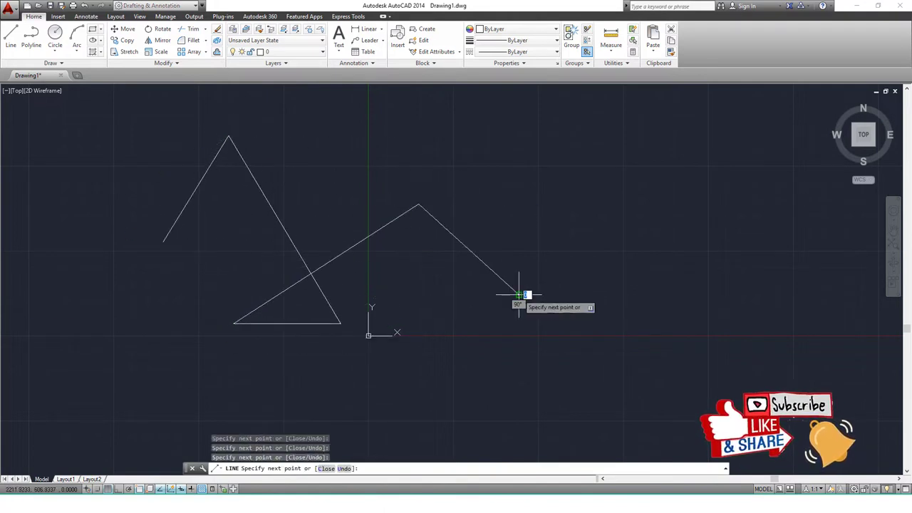
{"action": "left_click", "coordinate": [518, 293]}
{"action": "left_click", "coordinate": [430, 293]}
{"action": "left_click", "coordinate": [452, 214]}
{"action": "left_click", "coordinate": [515, 159]}
{"action": "key", "text": "Escape"}
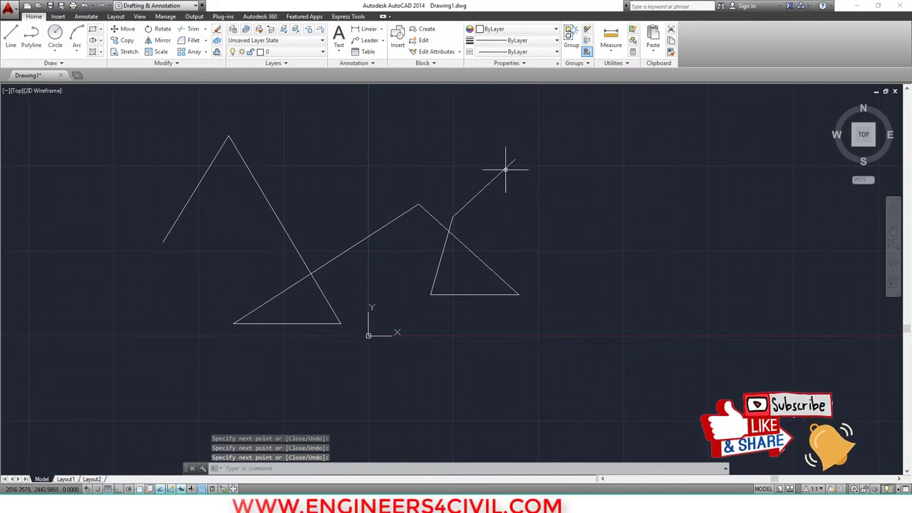
{"action": "left_click", "coordinate": [505, 167]}
{"action": "left_click", "coordinate": [439, 257]}
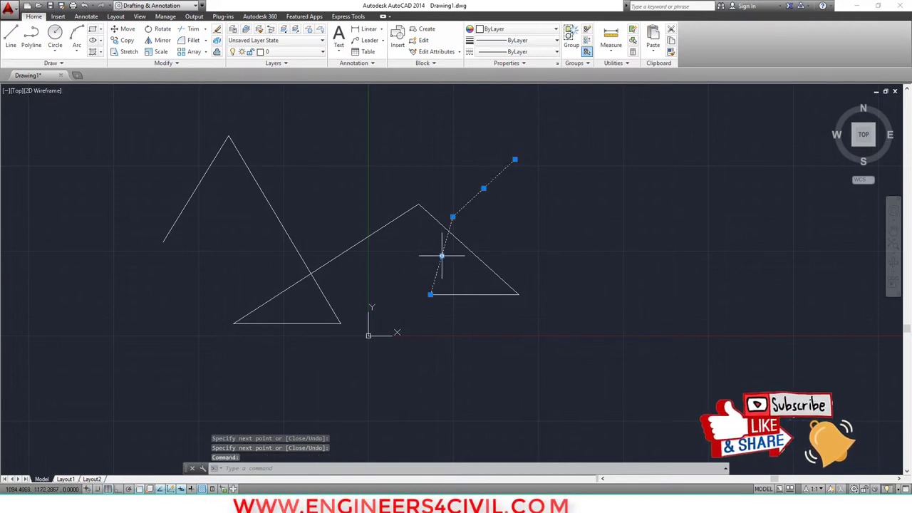
{"action": "key", "text": "Escape"}
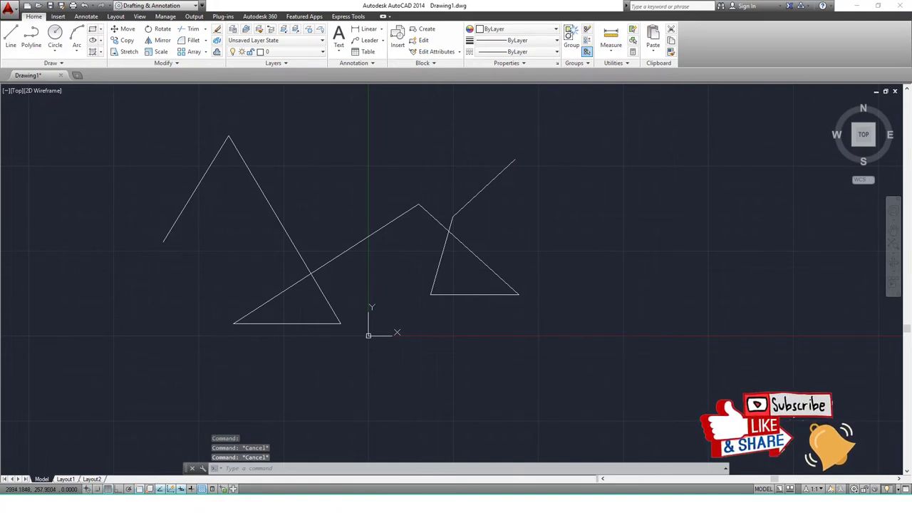
{"action": "left_click", "coordinate": [572, 318]}
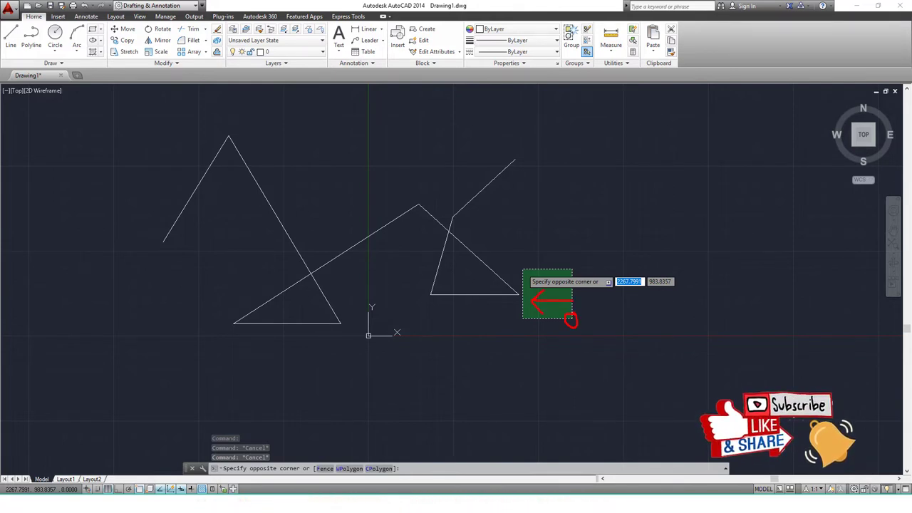
{"action": "left_click", "coordinate": [485, 248]}
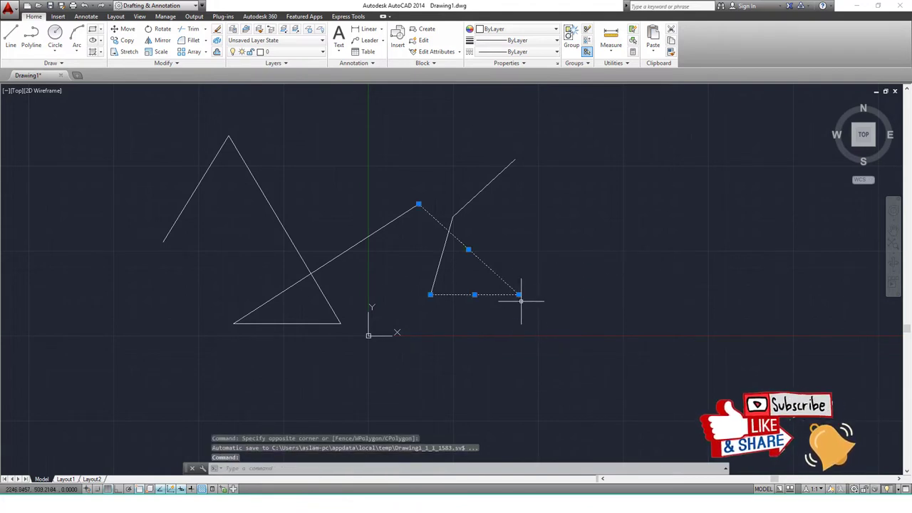
{"action": "key", "text": "Escape"}
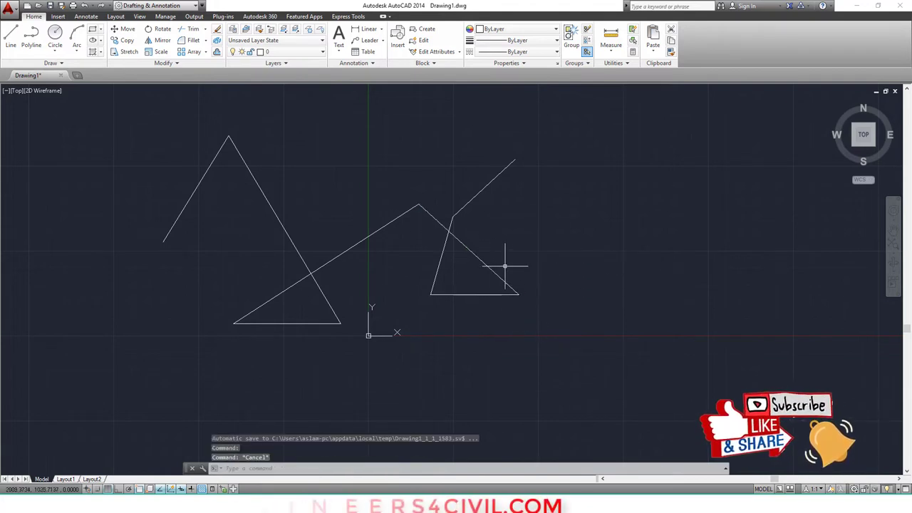
{"action": "left_click", "coordinate": [566, 329]}
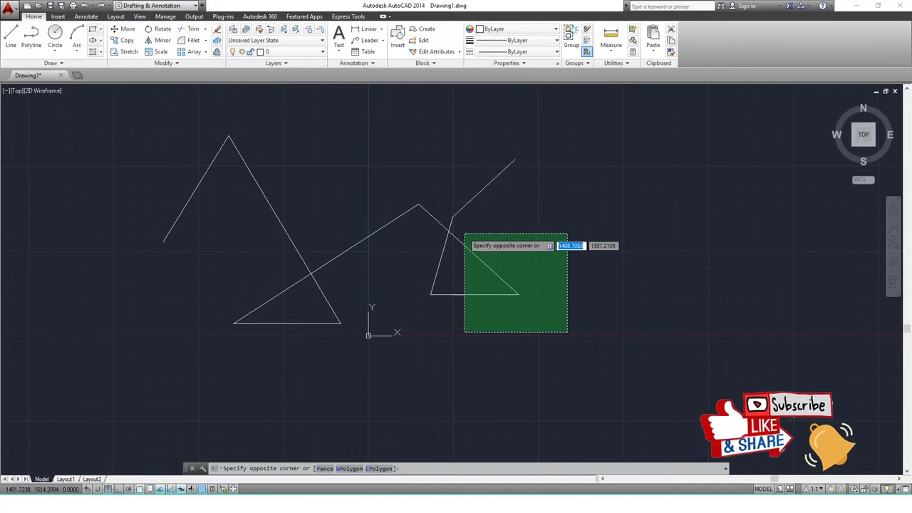
{"action": "left_click", "coordinate": [464, 232]}
{"action": "key", "text": "Escape"}
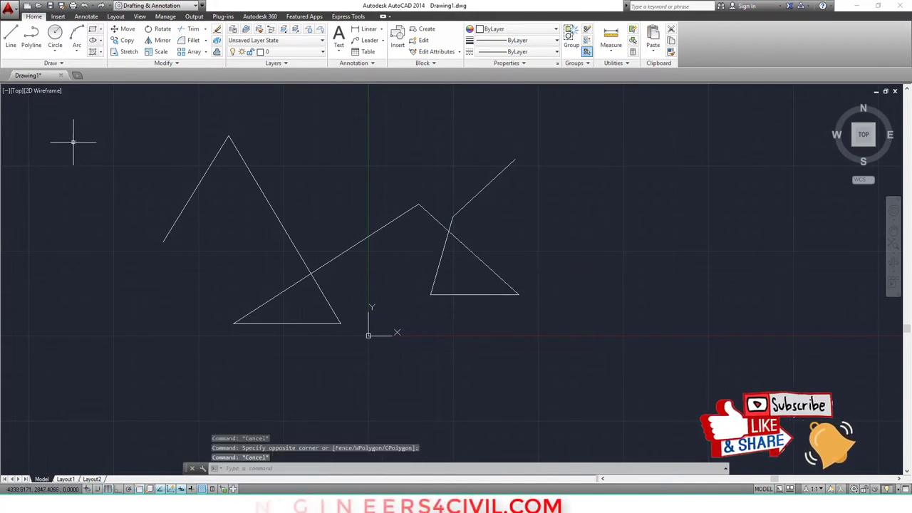
{"action": "left_click", "coordinate": [73, 143]}
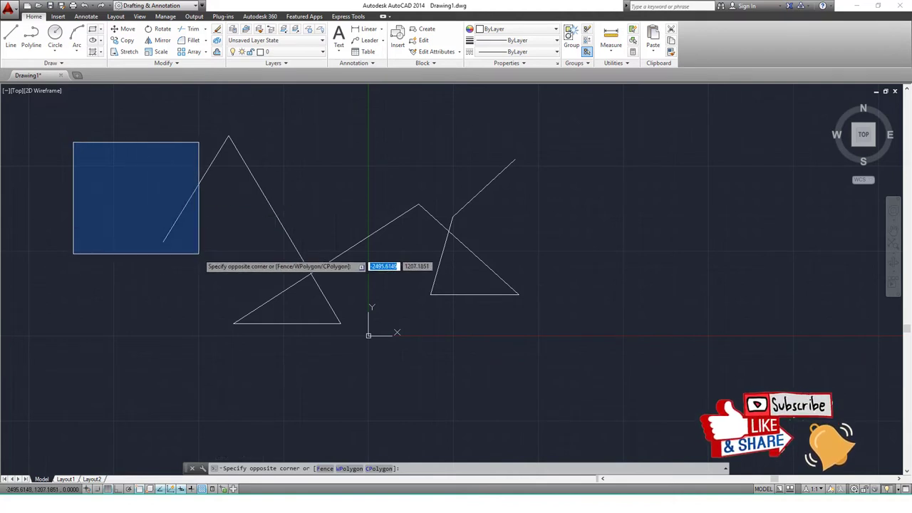
{"action": "left_click", "coordinate": [198, 253]}
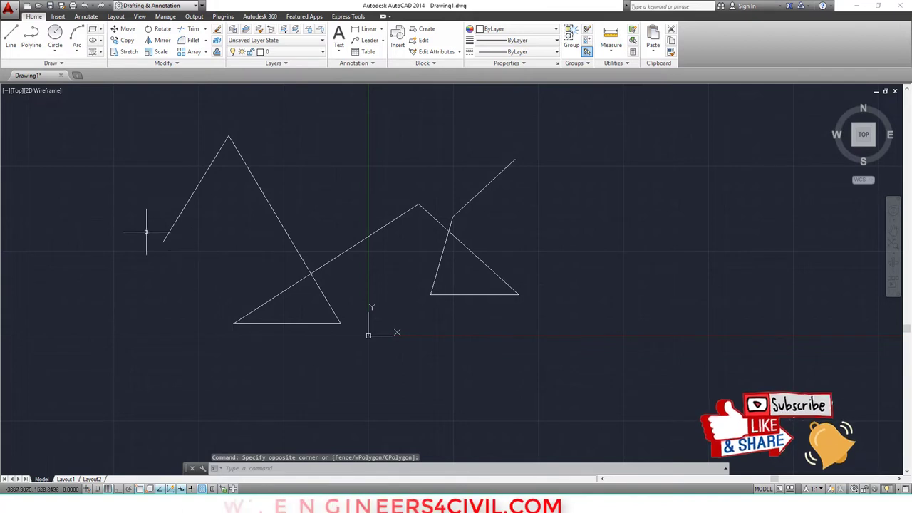
{"action": "left_click", "coordinate": [49, 127]}
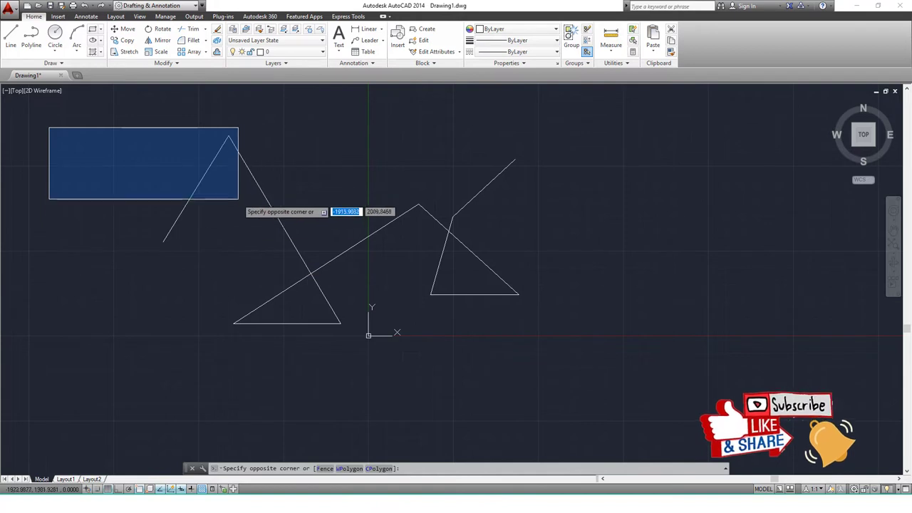
{"action": "left_click", "coordinate": [248, 255]}
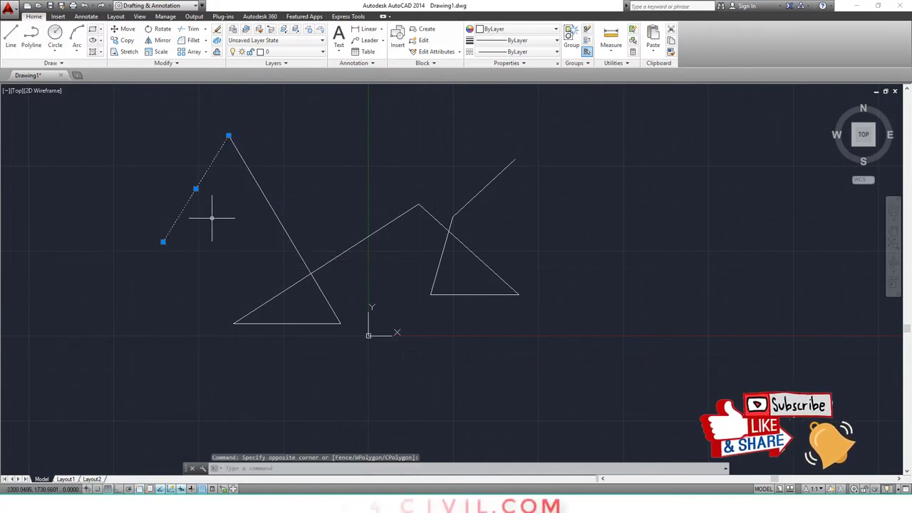
{"action": "key", "text": "Escape"}
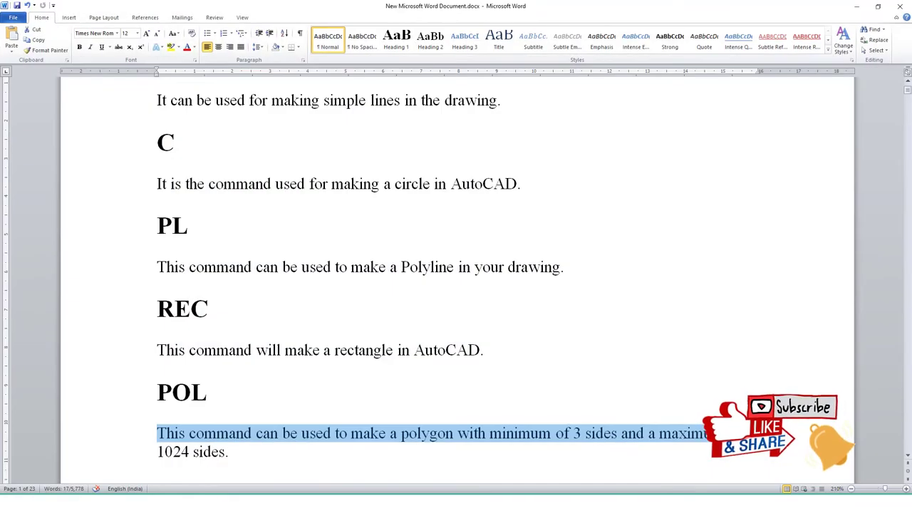
{"action": "left_click_drag", "start_coordinate": [158, 142], "coordinate": [351, 433]}
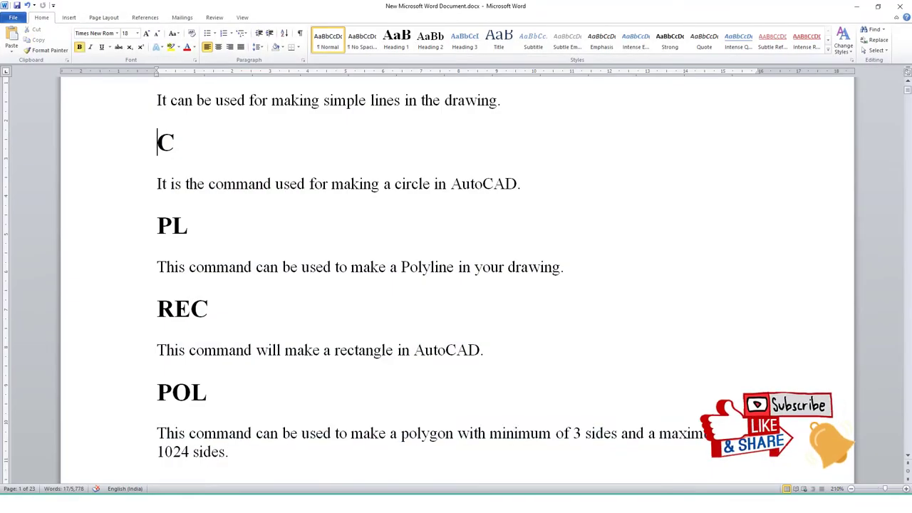
{"action": "scroll", "coordinate": [352, 433], "scroll_direction": "down", "scroll_amount": 1}
{"action": "scroll", "coordinate": [456, 285], "scroll_direction": "down", "scroll_amount": 5}
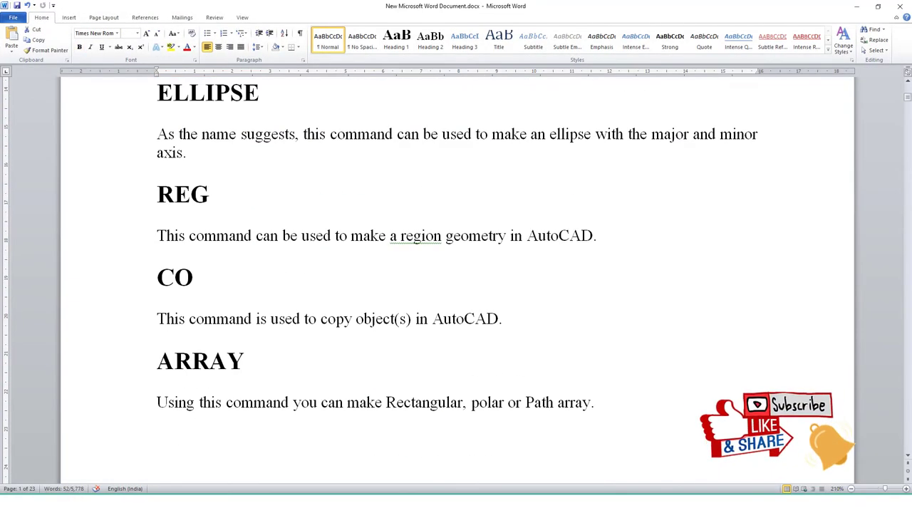
{"action": "scroll", "coordinate": [456, 285], "scroll_direction": "down", "scroll_amount": 3}
{"action": "scroll", "coordinate": [456, 285], "scroll_direction": "down", "scroll_amount": 4}
{"action": "scroll", "coordinate": [456, 284], "scroll_direction": "up", "scroll_amount": 4}
{"action": "scroll", "coordinate": [456, 285], "scroll_direction": "up", "scroll_amount": 3}
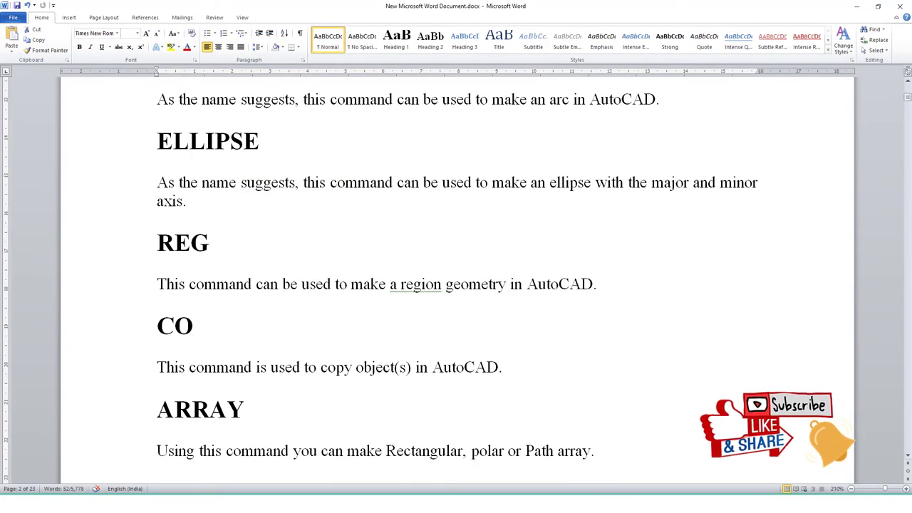
{"action": "scroll", "coordinate": [456, 284], "scroll_direction": "up", "scroll_amount": 10}
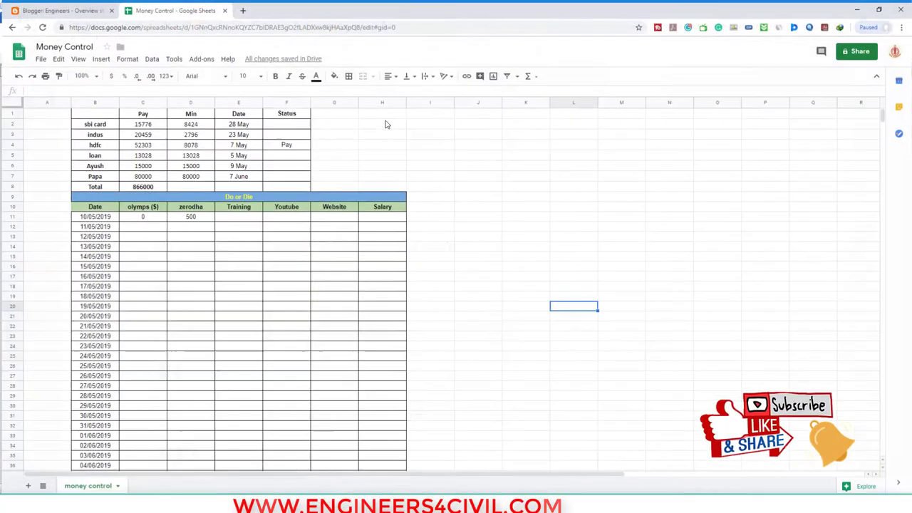
{"action": "key", "text": "ctrl+t"}
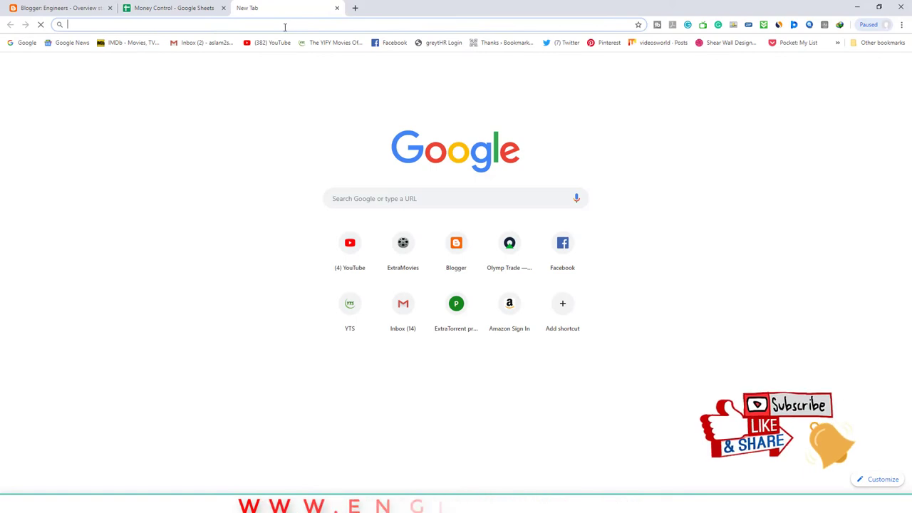
{"action": "type", "text": "ww"}
{"action": "left_click", "coordinate": [115, 63]}
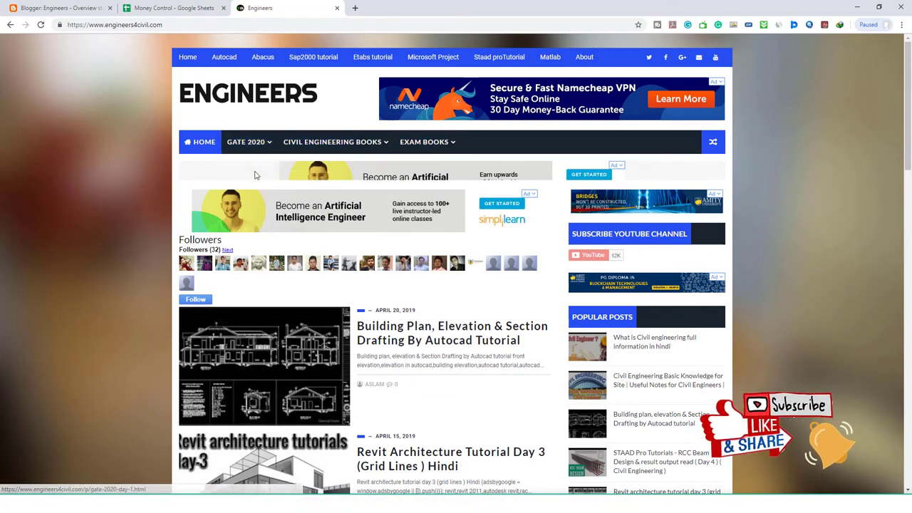
{"action": "scroll", "coordinate": [383, 340], "scroll_direction": "down", "scroll_amount": 2}
{"action": "scroll", "coordinate": [262, 230], "scroll_direction": "down", "scroll_amount": 2}
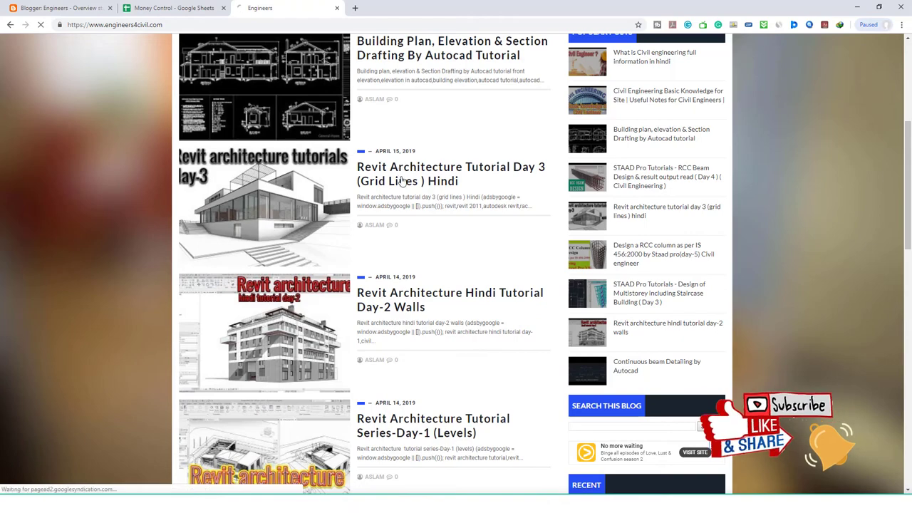
{"action": "left_click", "coordinate": [402, 181]}
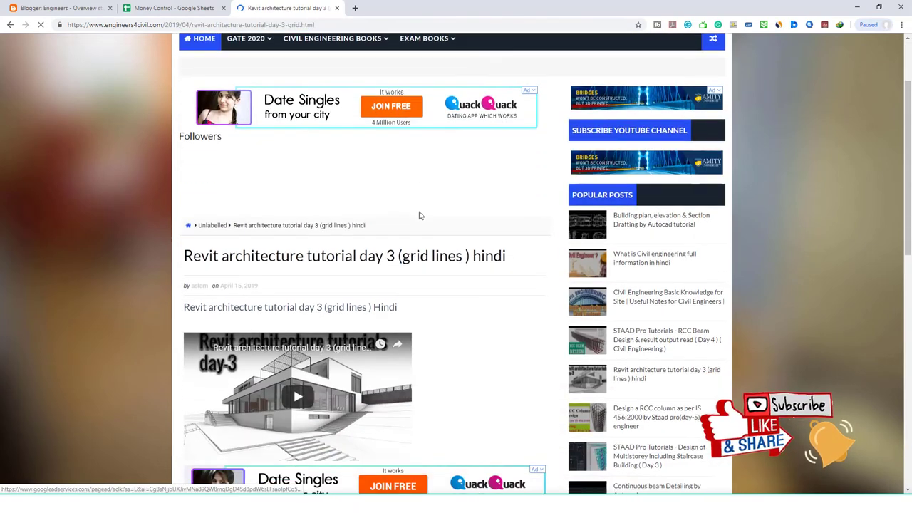
{"action": "scroll", "coordinate": [418, 216], "scroll_direction": "down", "scroll_amount": 2}
{"action": "scroll", "coordinate": [380, 224], "scroll_direction": "down", "scroll_amount": 1}
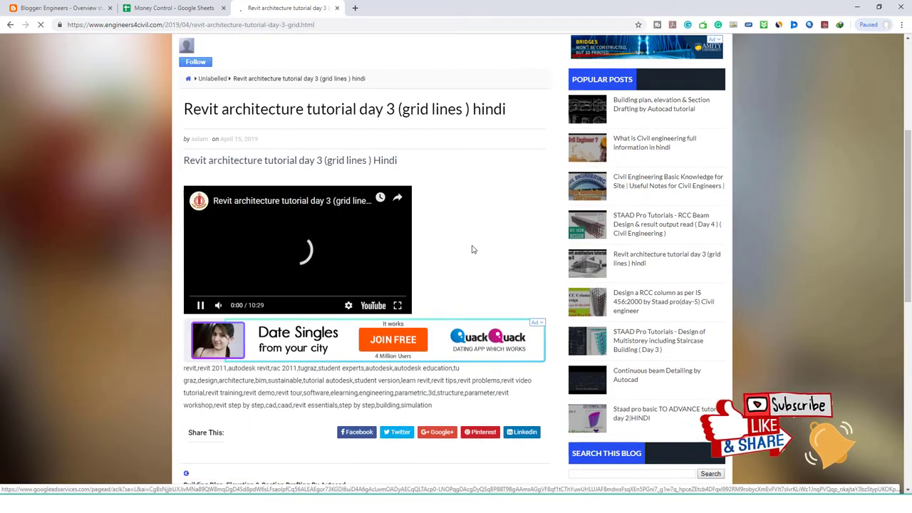
{"action": "scroll", "coordinate": [471, 249], "scroll_direction": "up", "scroll_amount": 1}
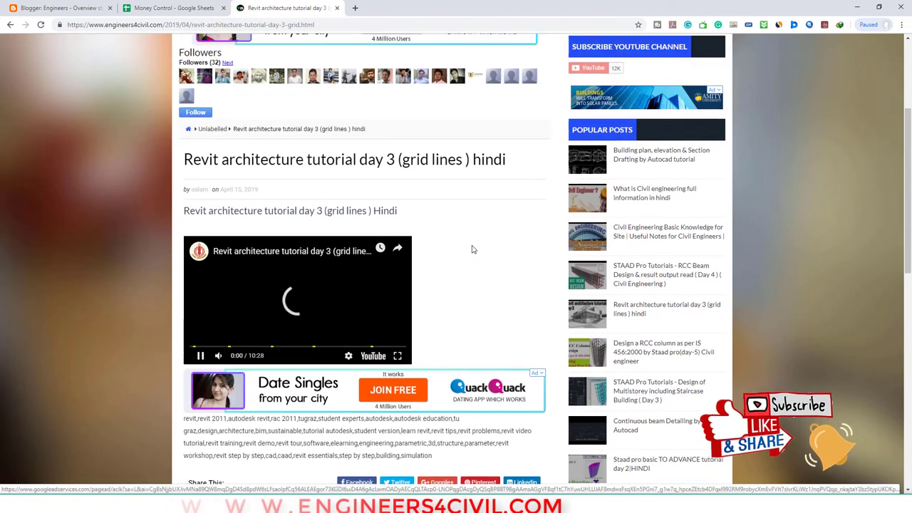
{"action": "scroll", "coordinate": [472, 249], "scroll_direction": "up", "scroll_amount": 1}
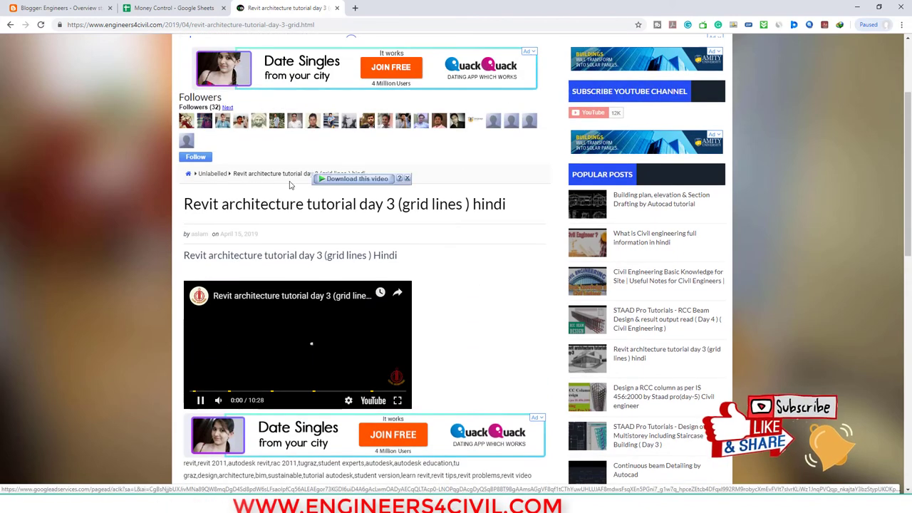
{"action": "left_click", "coordinate": [199, 158]}
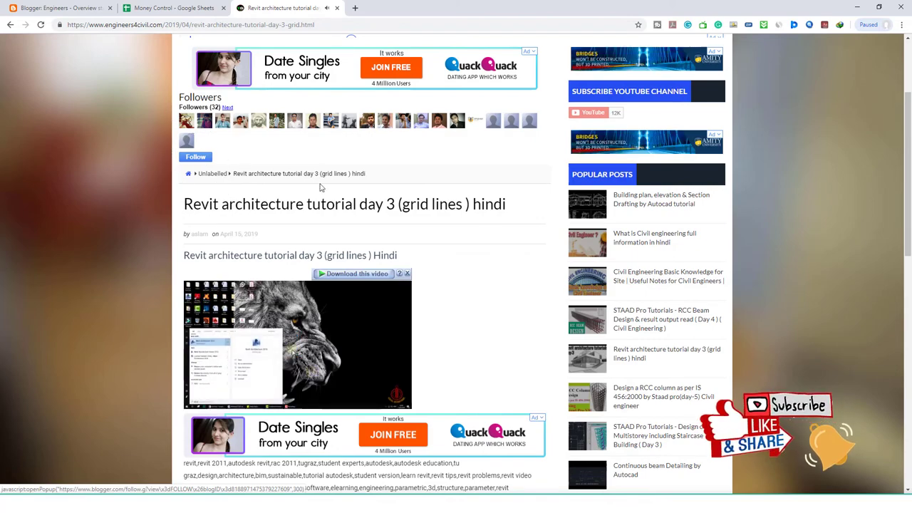
{"action": "scroll", "coordinate": [456, 256], "scroll_direction": "down", "scroll_amount": 2}
{"action": "scroll", "coordinate": [356, 214], "scroll_direction": "up", "scroll_amount": 4}
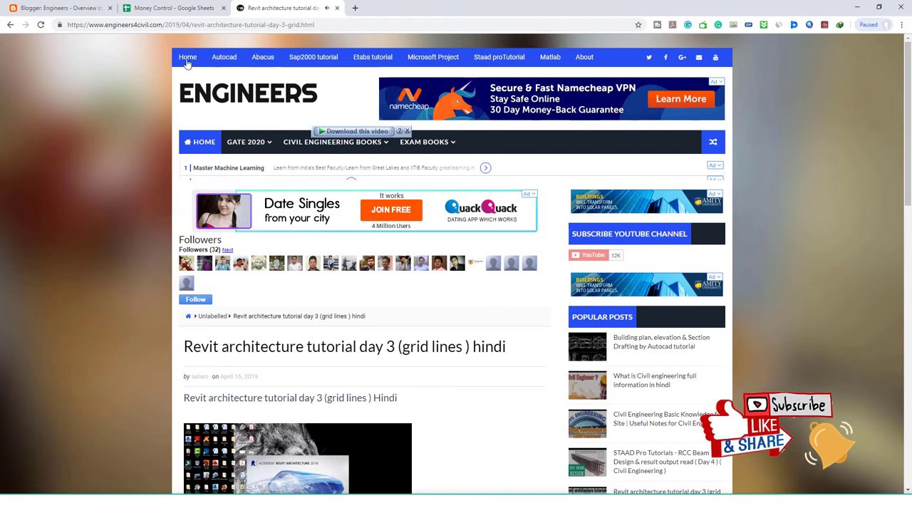
{"action": "left_click", "coordinate": [187, 60]}
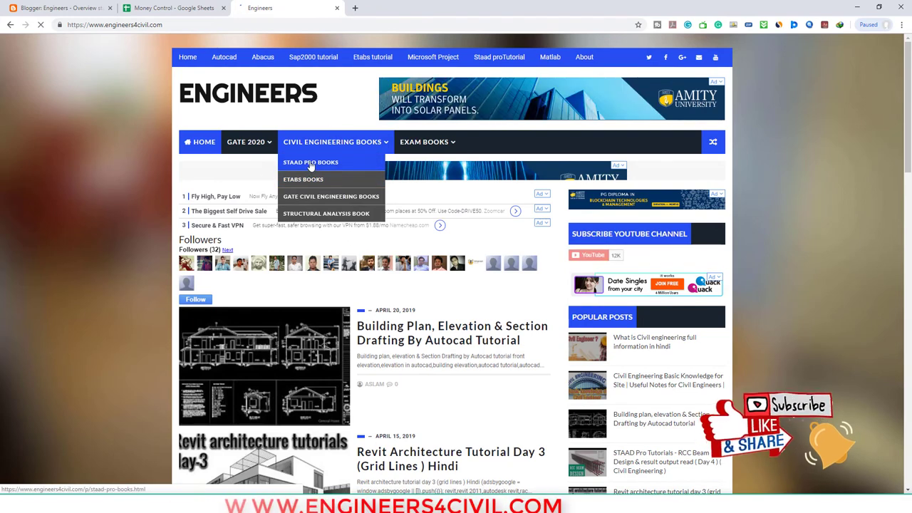
Open the Staad Pro Books page and browse its book covers.
{"action": "left_click", "coordinate": [311, 163]}
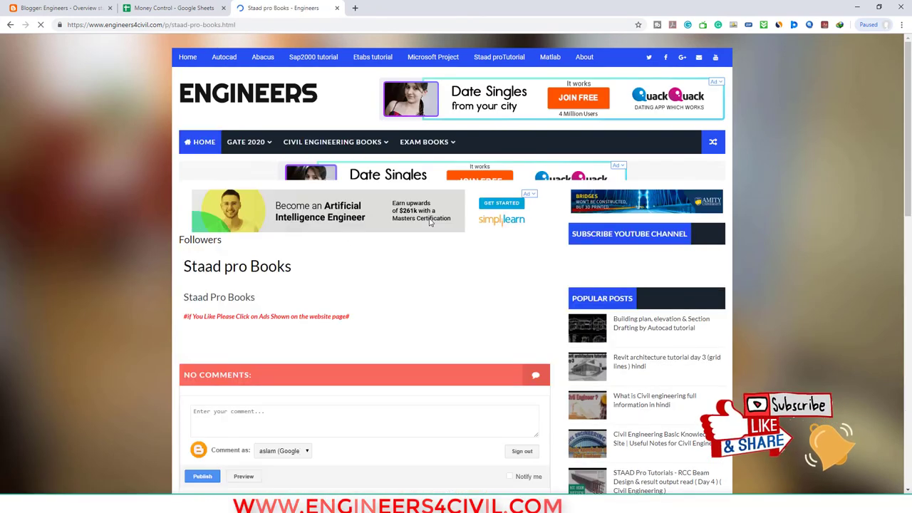
{"action": "scroll", "coordinate": [430, 223], "scroll_direction": "down", "scroll_amount": 1}
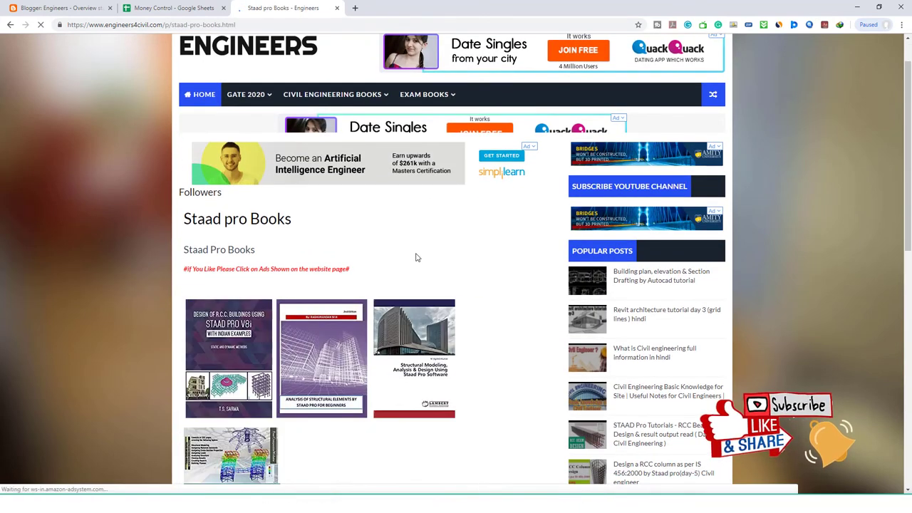
{"action": "scroll", "coordinate": [416, 257], "scroll_direction": "down", "scroll_amount": 2}
{"action": "scroll", "coordinate": [433, 244], "scroll_direction": "down", "scroll_amount": 2}
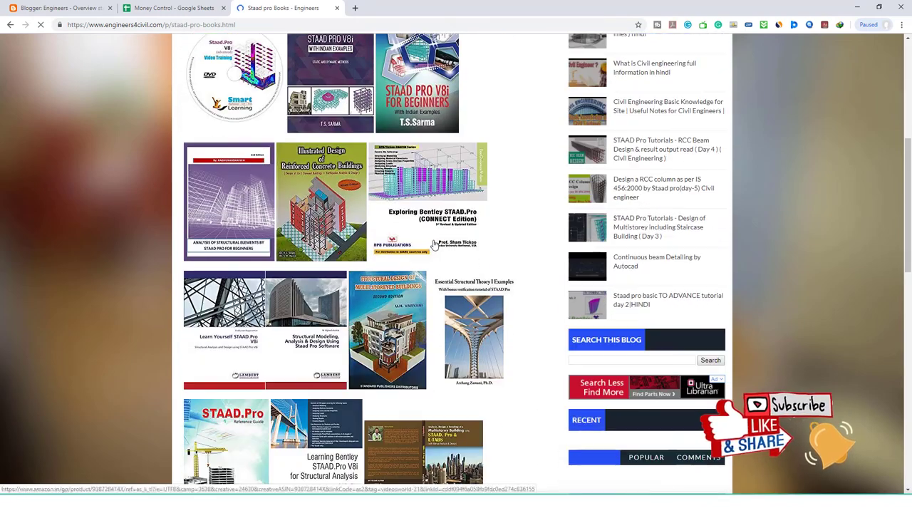
{"action": "scroll", "coordinate": [433, 244], "scroll_direction": "down", "scroll_amount": 1}
{"action": "scroll", "coordinate": [431, 245], "scroll_direction": "down", "scroll_amount": 2}
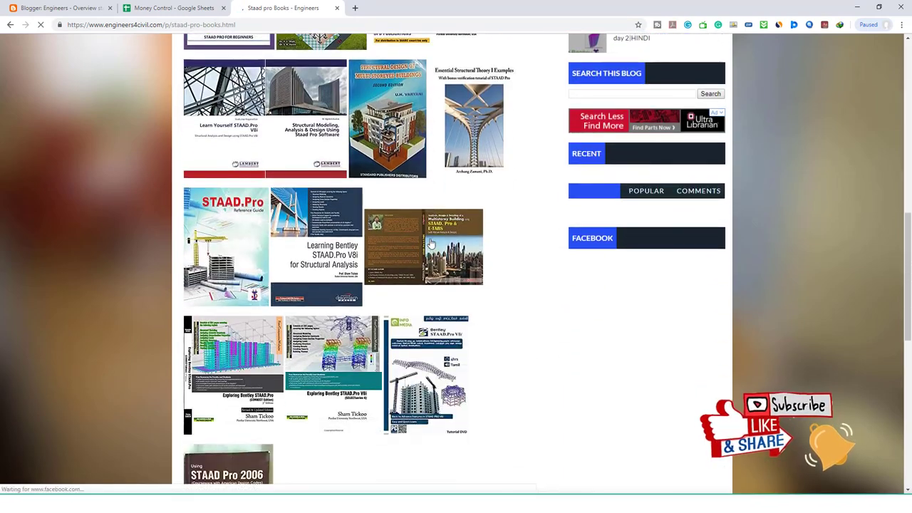
{"action": "scroll", "coordinate": [373, 287], "scroll_direction": "up", "scroll_amount": 3}
{"action": "scroll", "coordinate": [339, 166], "scroll_direction": "up", "scroll_amount": 3}
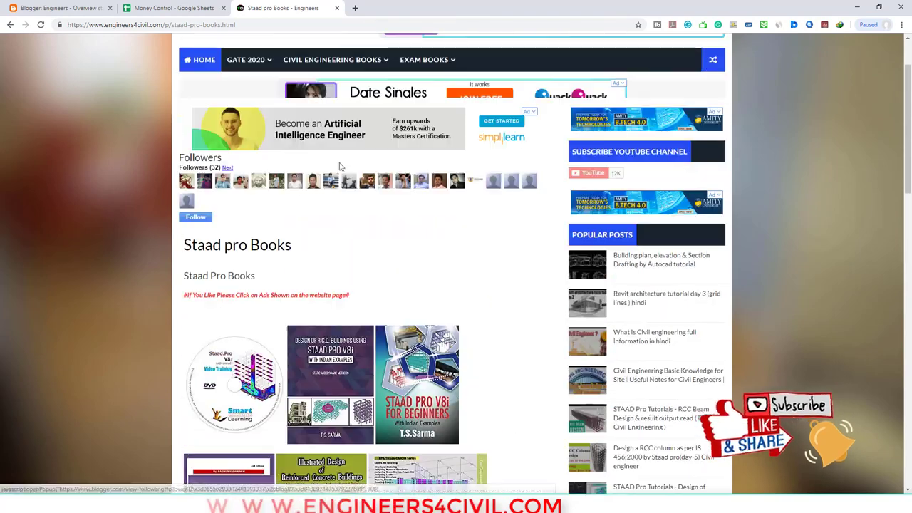
Go to the Etabs Books page and look through its ETABS titles.
{"action": "left_click", "coordinate": [306, 96]}
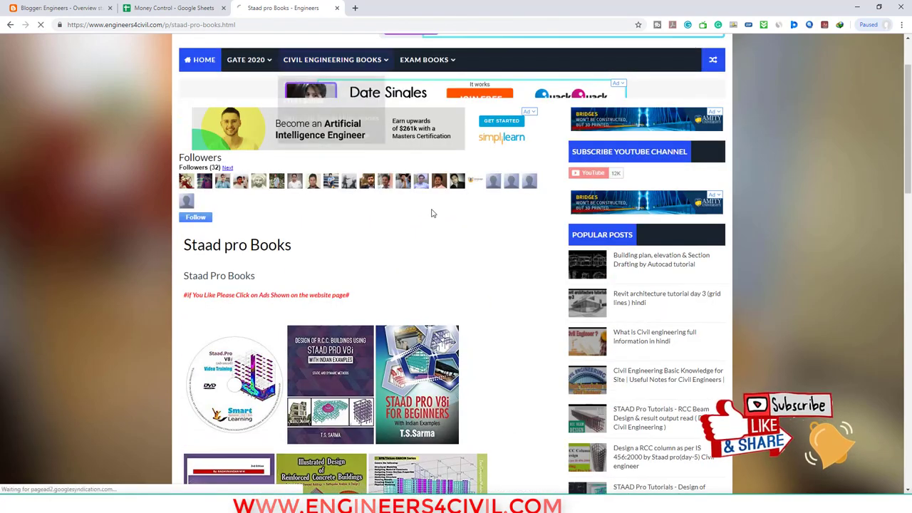
{"action": "scroll", "coordinate": [435, 238], "scroll_direction": "down", "scroll_amount": 2}
{"action": "scroll", "coordinate": [474, 239], "scroll_direction": "down", "scroll_amount": 1}
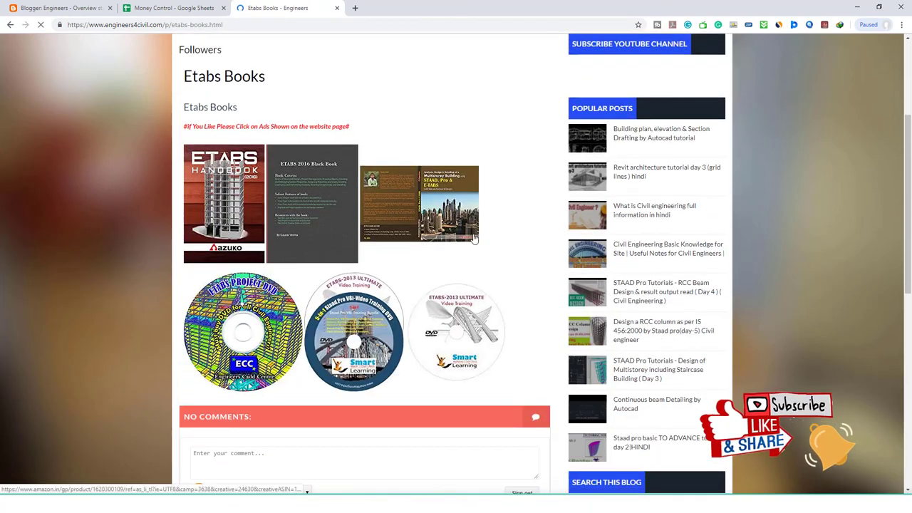
{"action": "scroll", "coordinate": [473, 239], "scroll_direction": "down", "scroll_amount": 2}
{"action": "scroll", "coordinate": [490, 274], "scroll_direction": "up", "scroll_amount": 2}
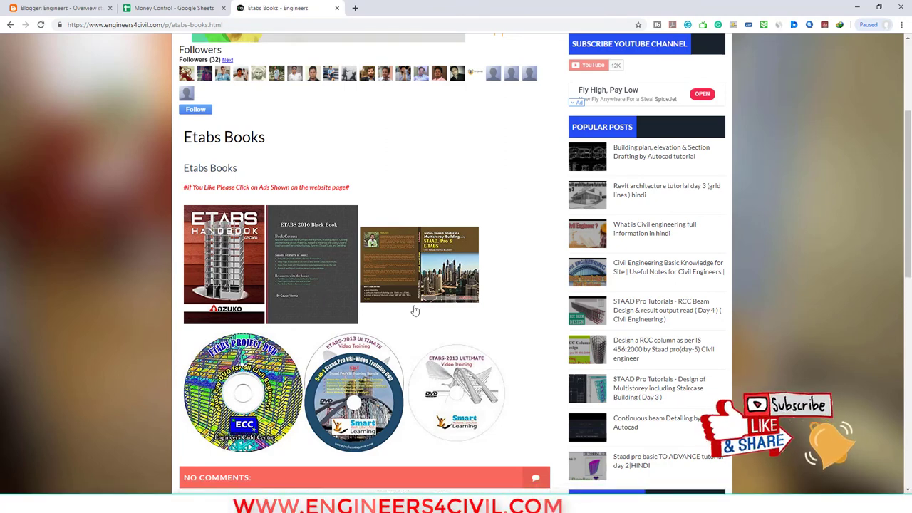
{"action": "scroll", "coordinate": [425, 303], "scroll_direction": "up", "scroll_amount": 3}
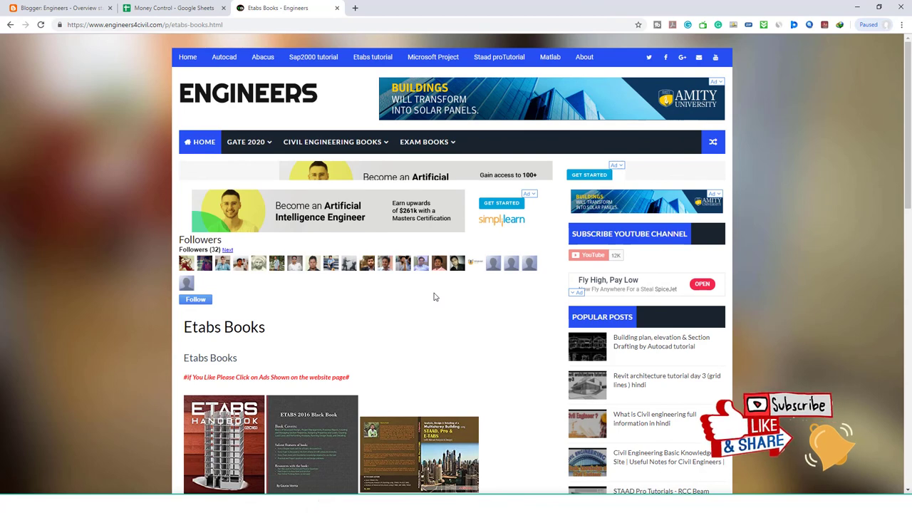